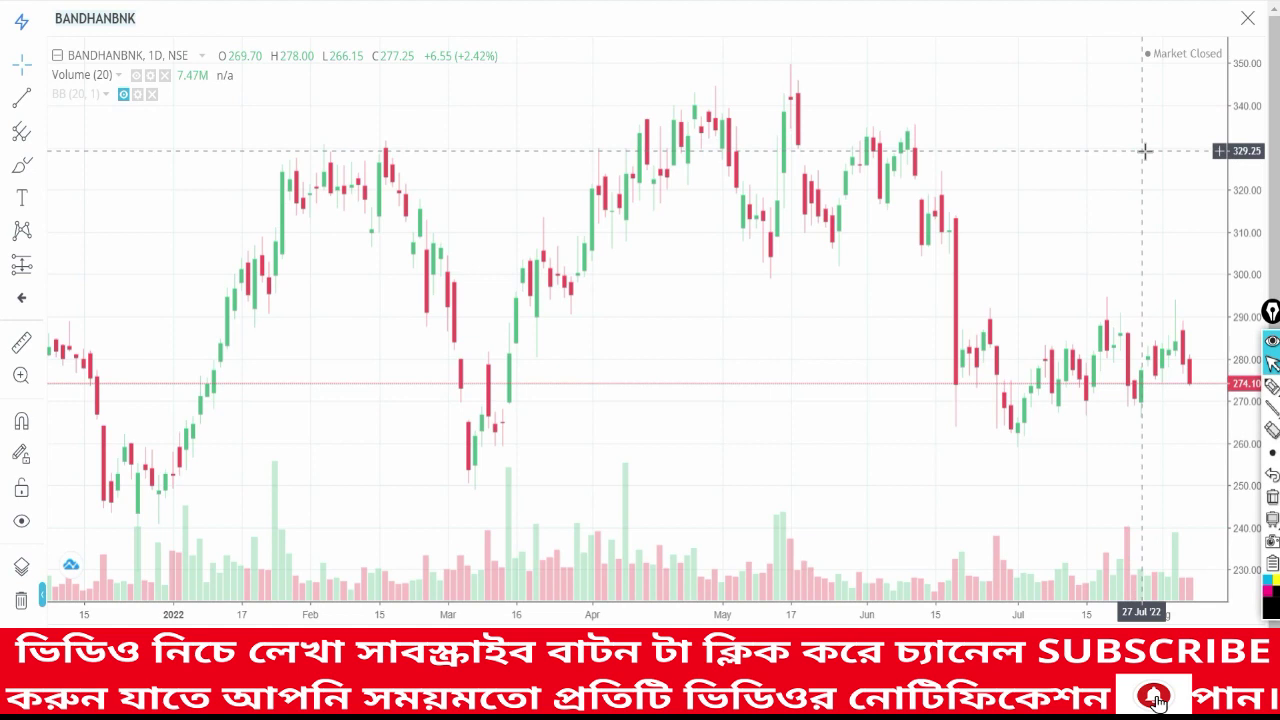
- On the BANDHANBNK daily chart, draw freehand resistance lines near 288–290 and a support line near 262 around the mid-June to August candles
scroll(1143, 152, "down", 3)
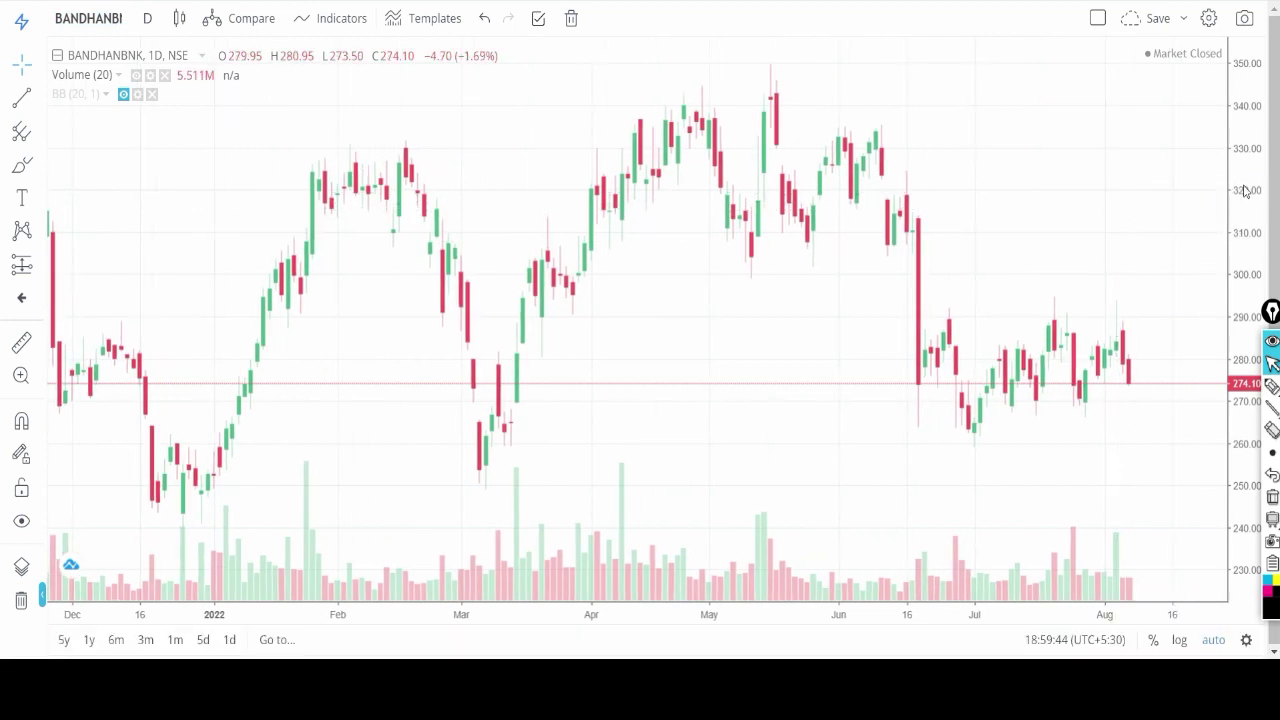
left_click_drag(1245, 190, 1094, 154)
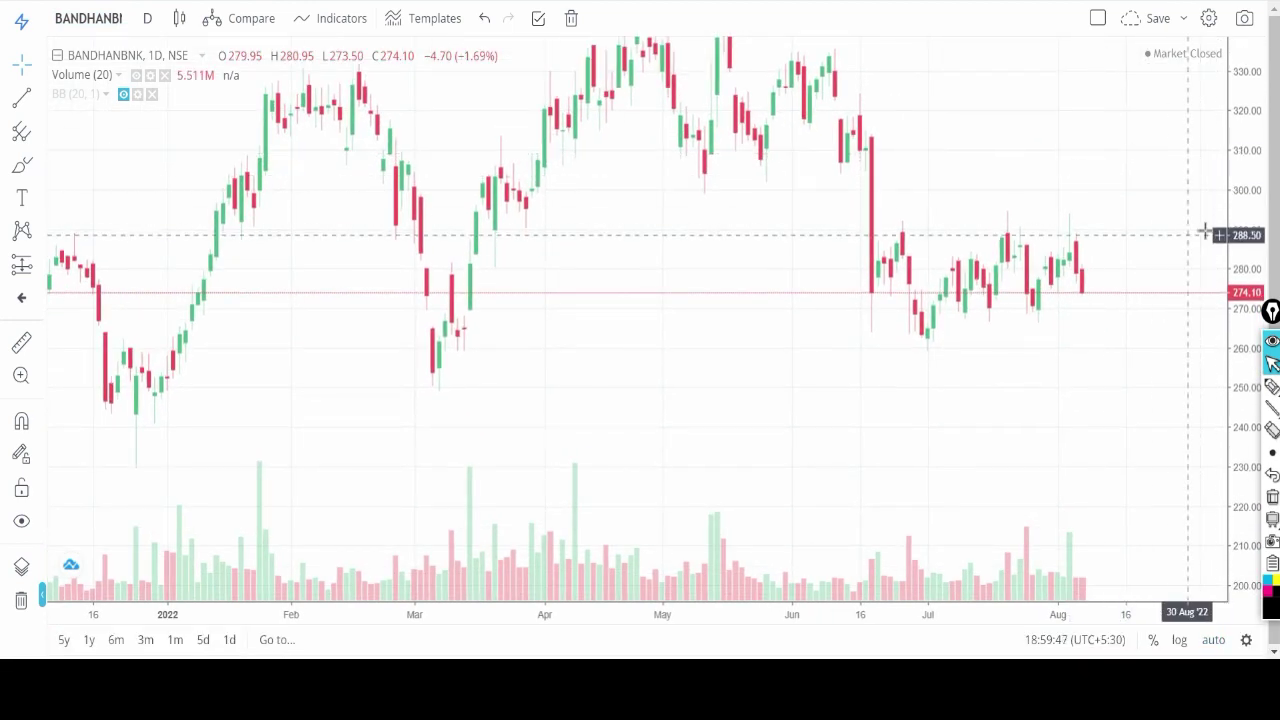
left_click(1272, 386)
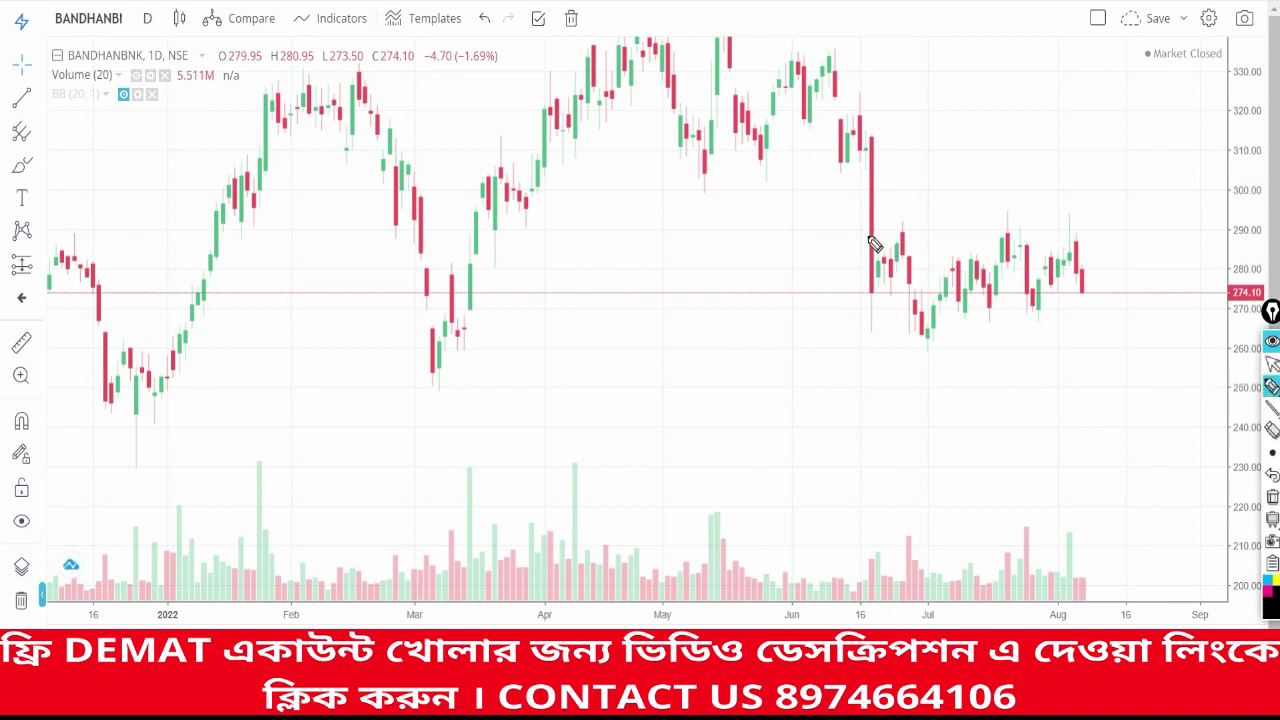
left_click_drag(865, 234, 1028, 224)
left_click_drag(865, 236, 1112, 240)
left_click_drag(860, 338, 1157, 345)
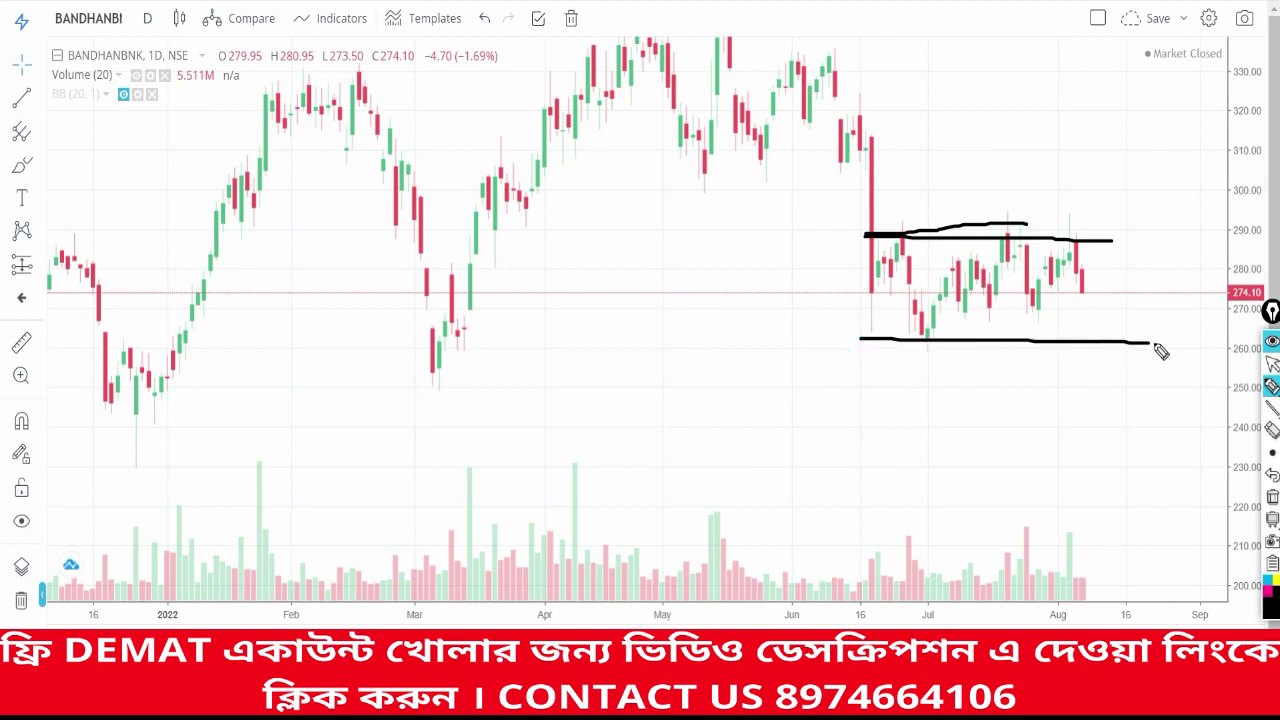
- Box the resistance zone above about 287, and mark the latest test of it and the fall that follows
mouse_move(871, 211)
left_mouse_down()
mouse_move(1095, 224)
mouse_move(880, 242)
mouse_move(870, 225)
mouse_move(945, 199)
left_mouse_up()
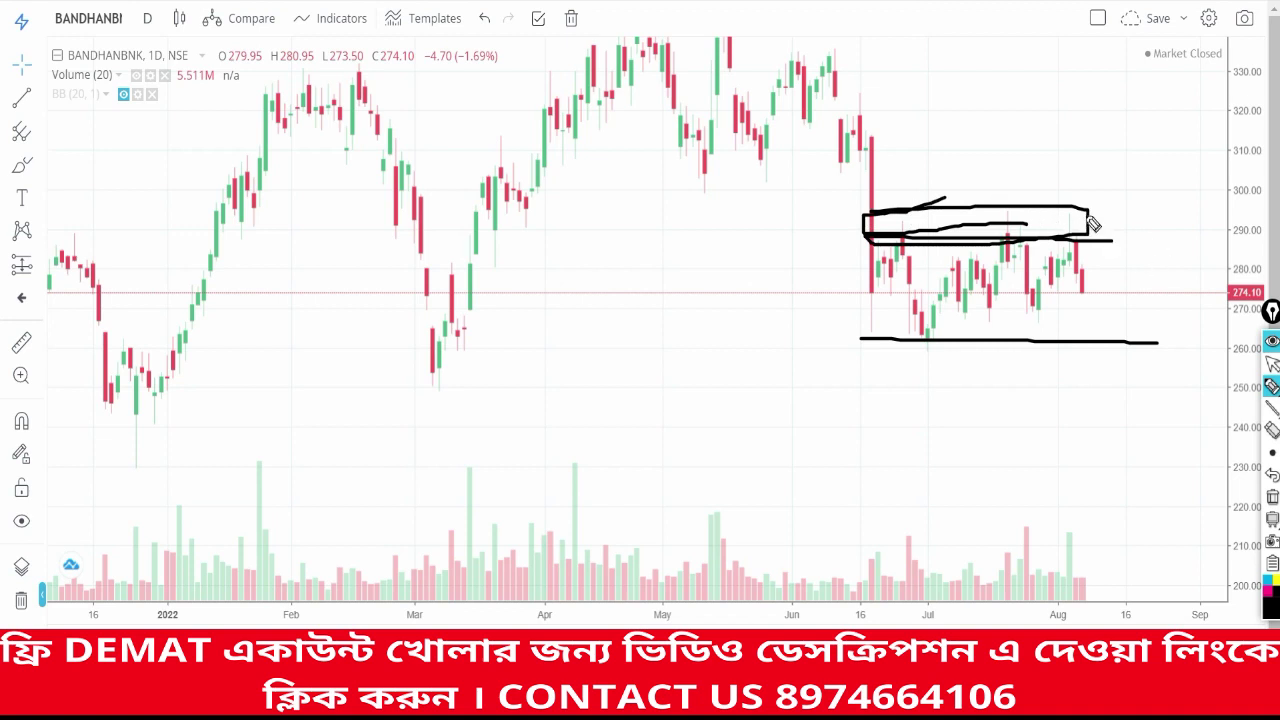
mouse_move(1058, 210)
left_mouse_down()
mouse_move(1088, 225)
mouse_move(1112, 184)
left_mouse_up()
left_click_drag(1070, 242, 1088, 295)
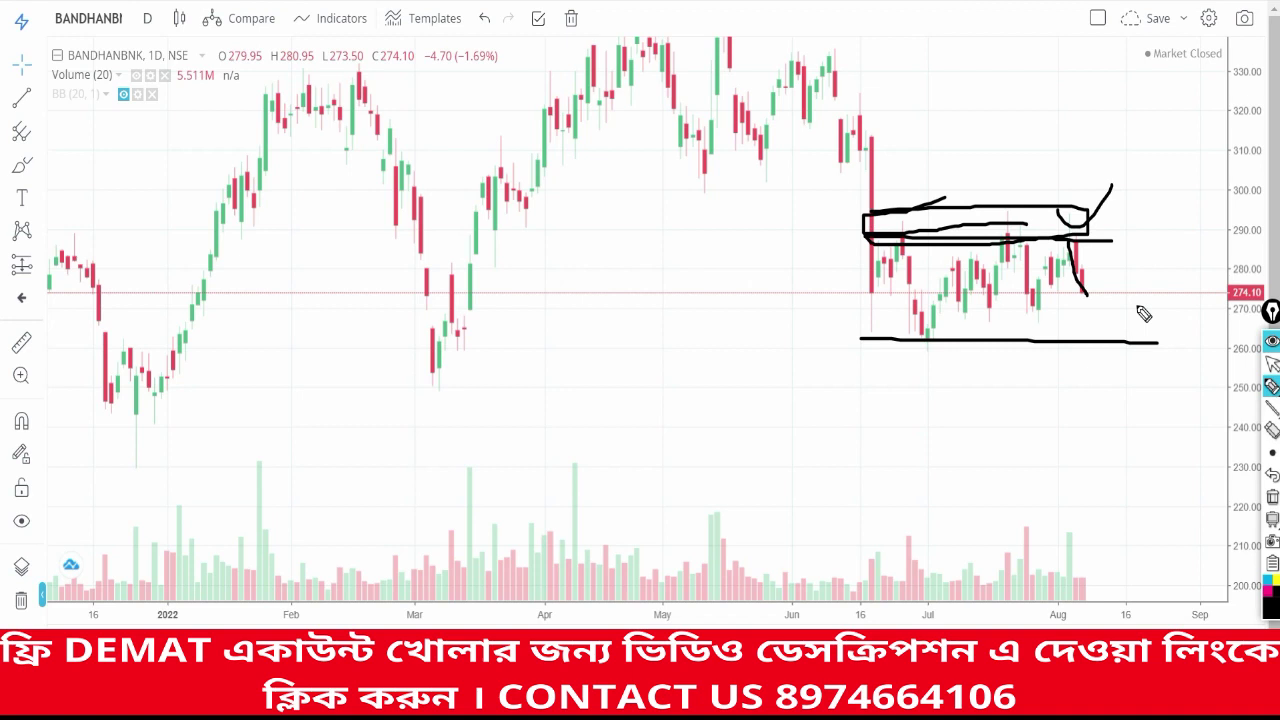
- Sketch an upward breakout path with a circled area beside the resistance zone, and clear all pen markings from the chart
left_click_drag(1088, 243, 1146, 184)
mouse_move(1146, 230)
left_mouse_down()
mouse_move(1197, 230)
mouse_move(1140, 256)
left_mouse_up()
left_click_drag(1135, 166, 1160, 258)
left_click_drag(1080, 292, 1087, 296)
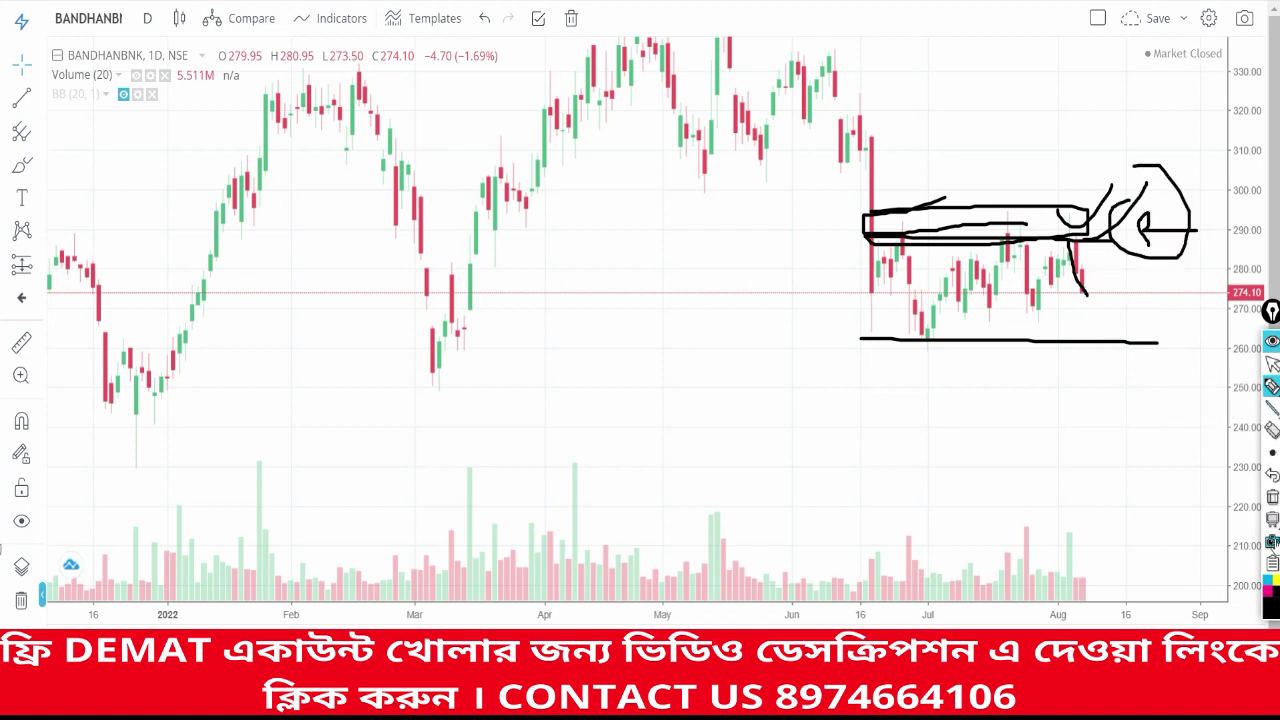
left_click(1272, 497)
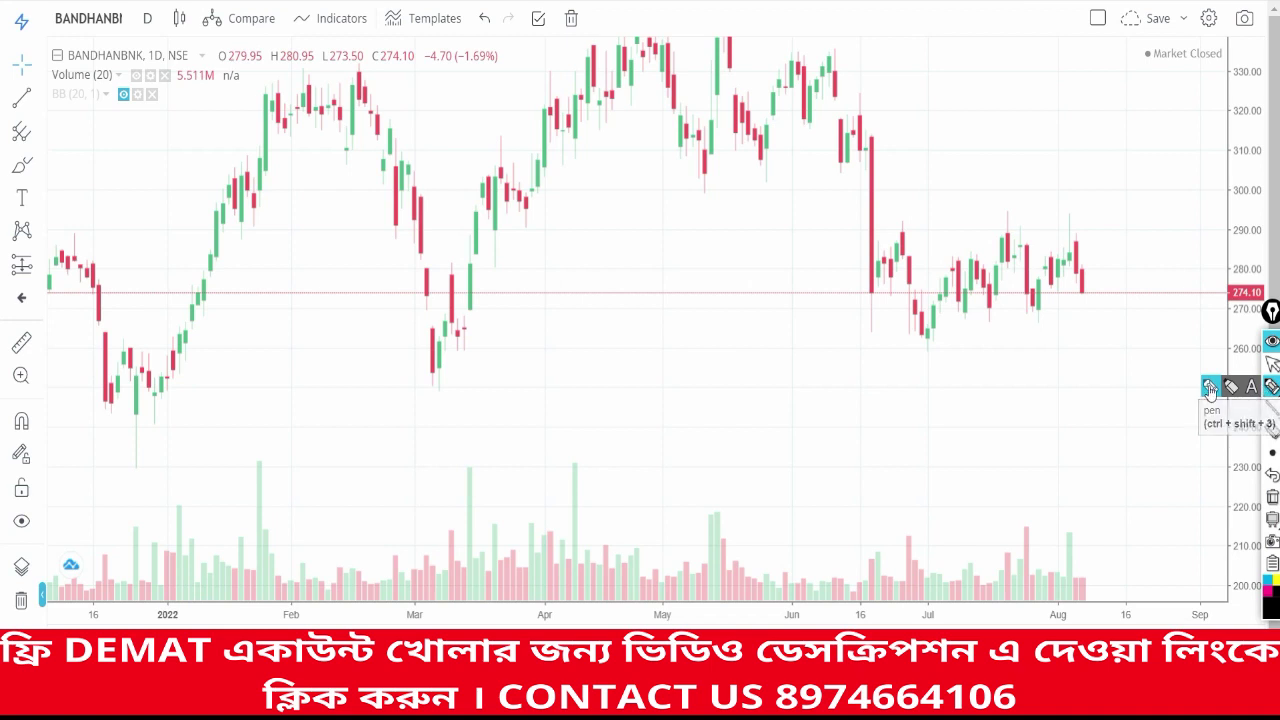
- Draw an ascending triangle with a rising support line from about 260 and a flat resistance line near 289
left_click(1210, 388)
mouse_move(925, 349)
left_mouse_down()
mouse_move(1050, 307)
mouse_move(1150, 252)
left_mouse_up()
left_click_drag(878, 236, 1153, 233)
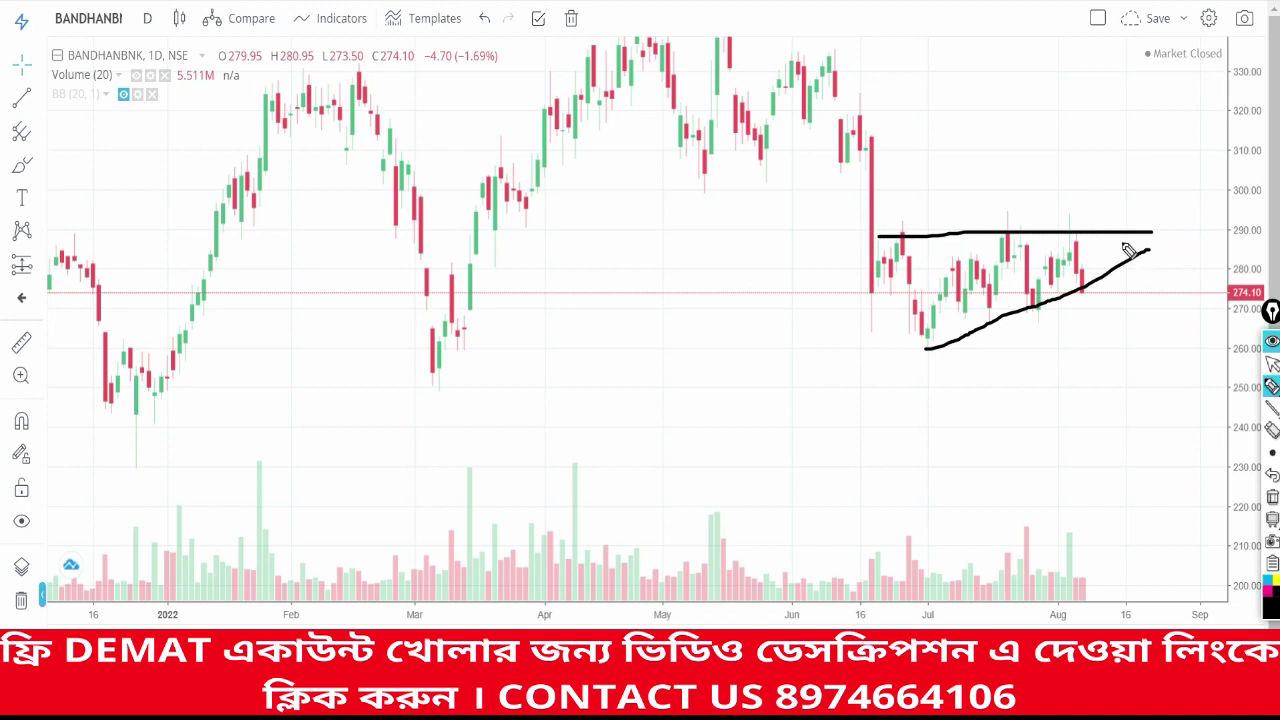
- Tick the three touches of the triangle's resistance and mark the latest candle on its support, and clear the markings
left_click_drag(900, 238, 920, 193)
mouse_move(1001, 229)
left_mouse_down()
mouse_move(1030, 190)
mouse_move(1113, 181)
left_mouse_up()
left_click(940, 342)
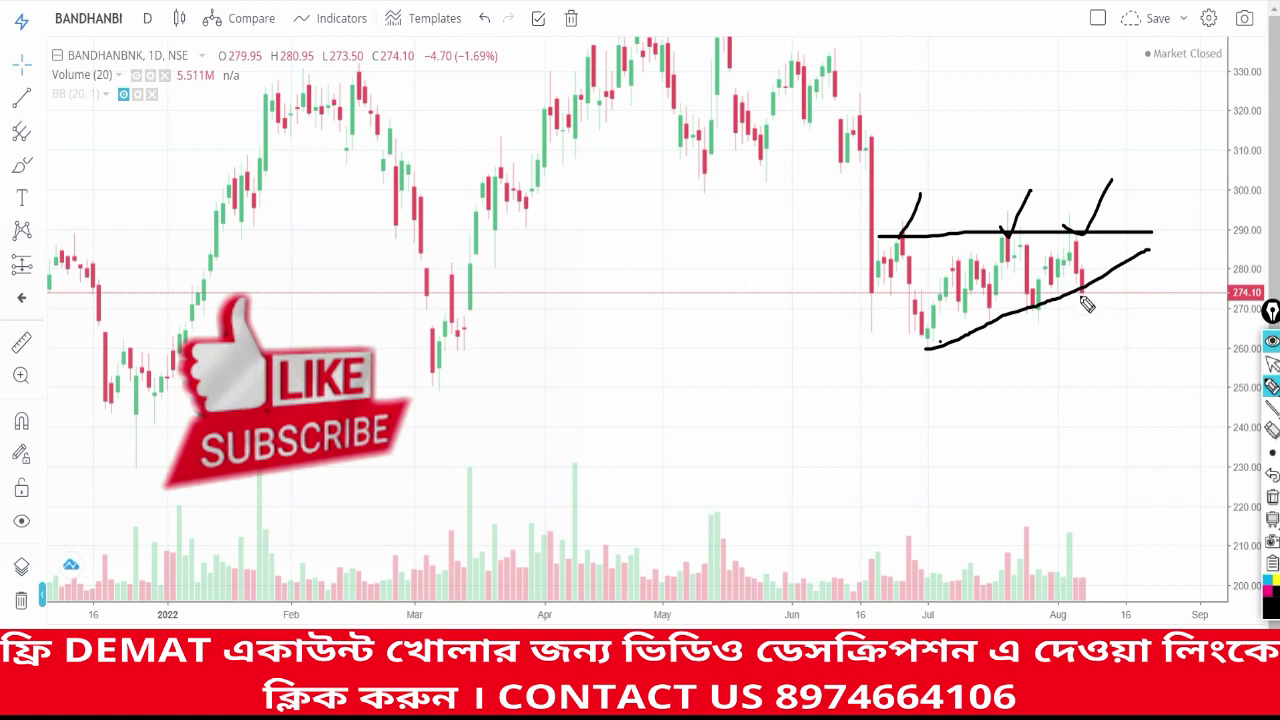
left_click_drag(1068, 298, 1124, 288)
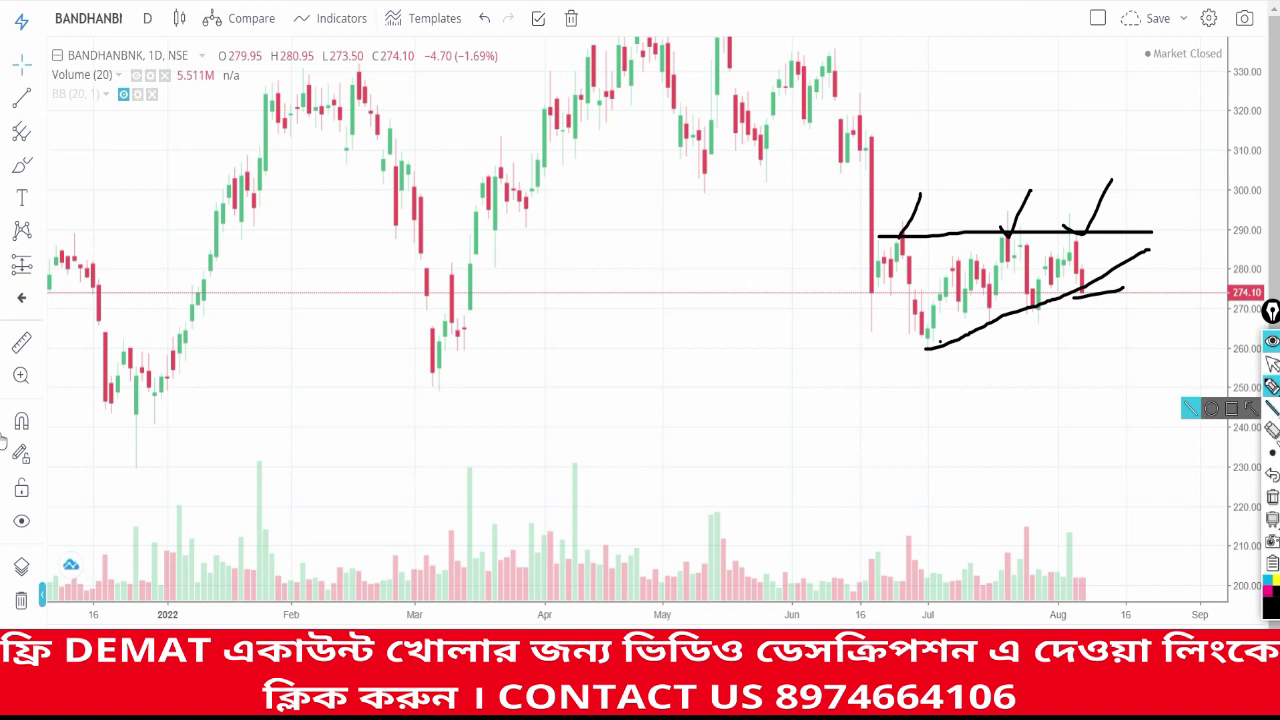
left_click(1272, 500)
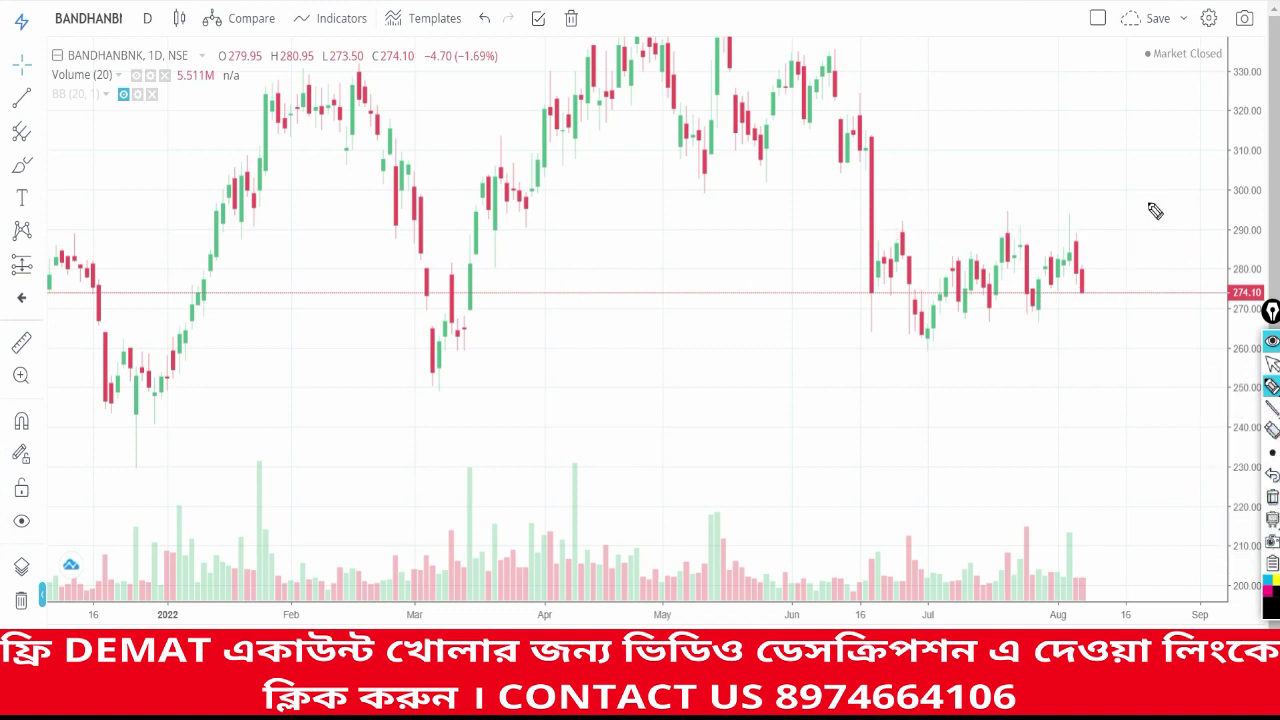
- Switch to the BANDHANBNK sheet in Excel and tick the buy price, stop loss and both targets in the Buy Entry Table
left_click(1272, 363)
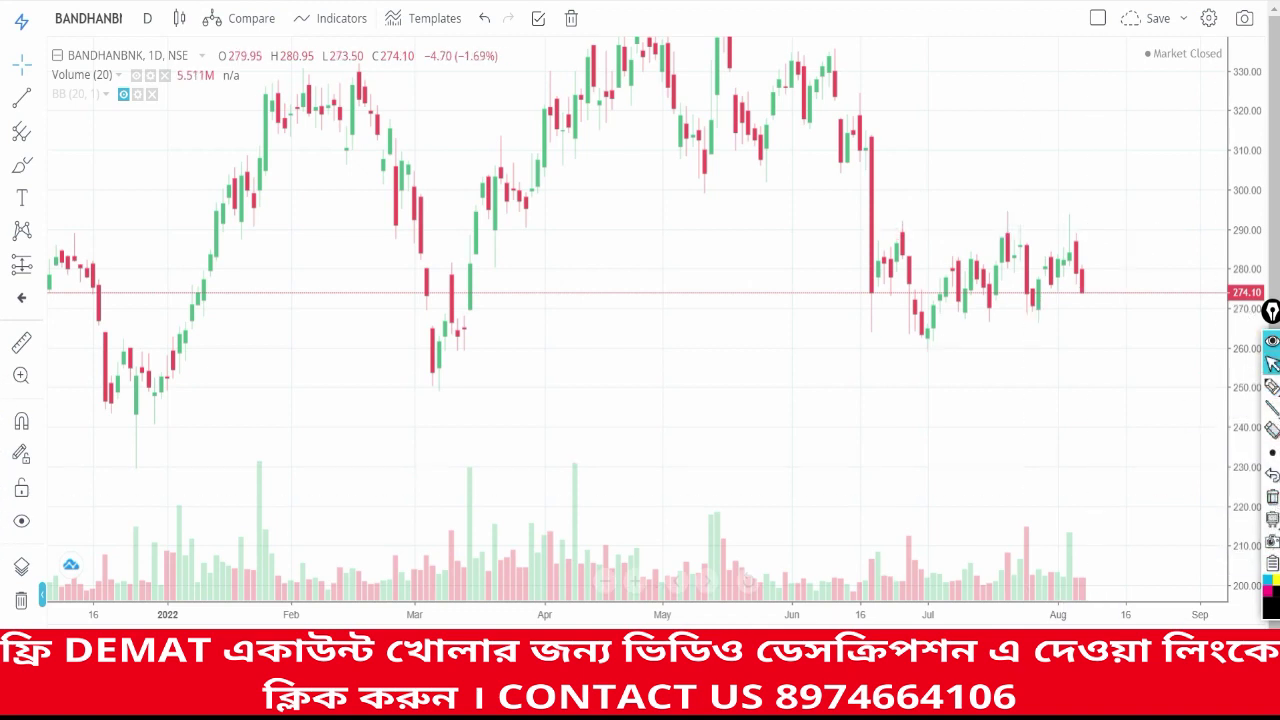
key("alt+Tab")
left_click(329, 626)
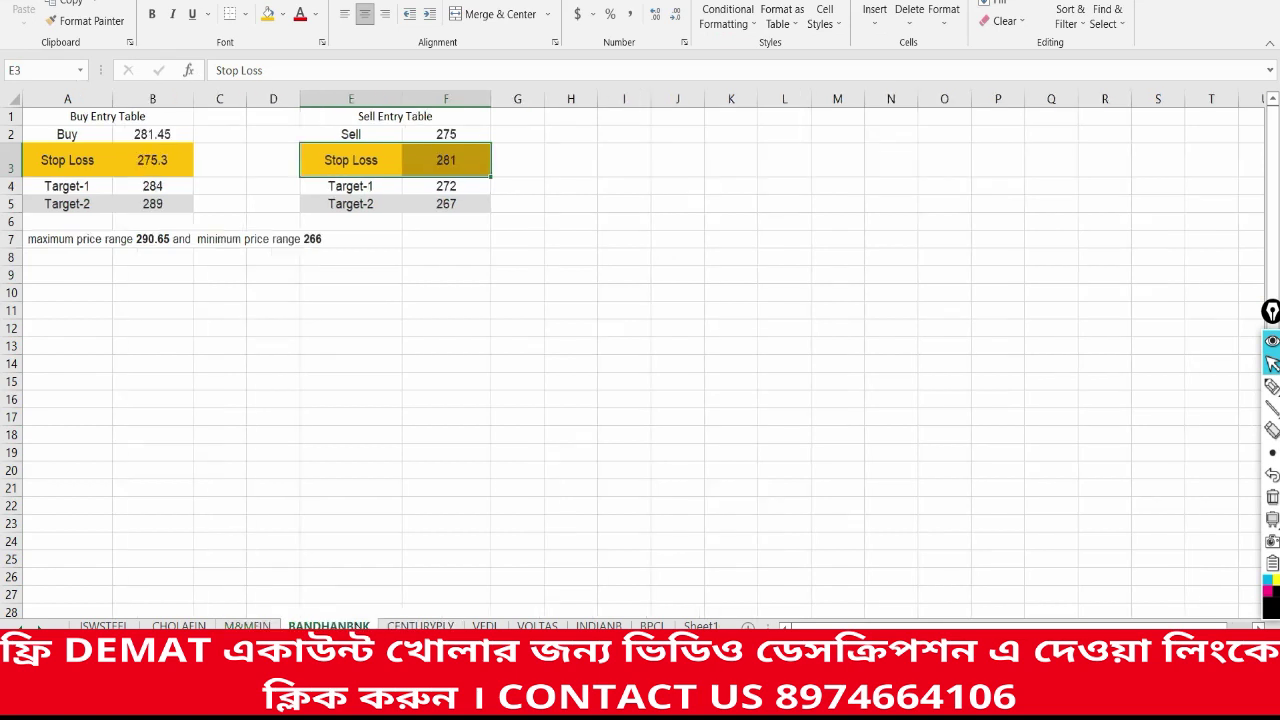
left_click(1272, 387)
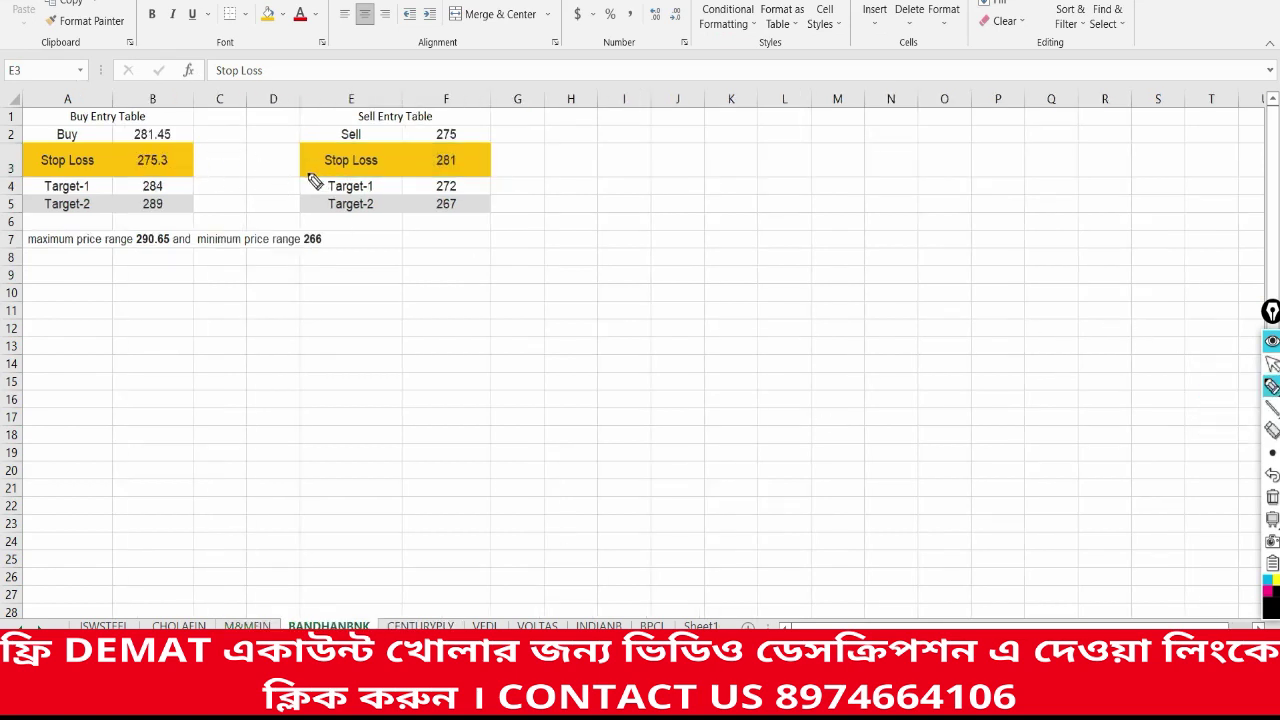
left_click_drag(185, 134, 226, 100)
left_click_drag(186, 150, 256, 128)
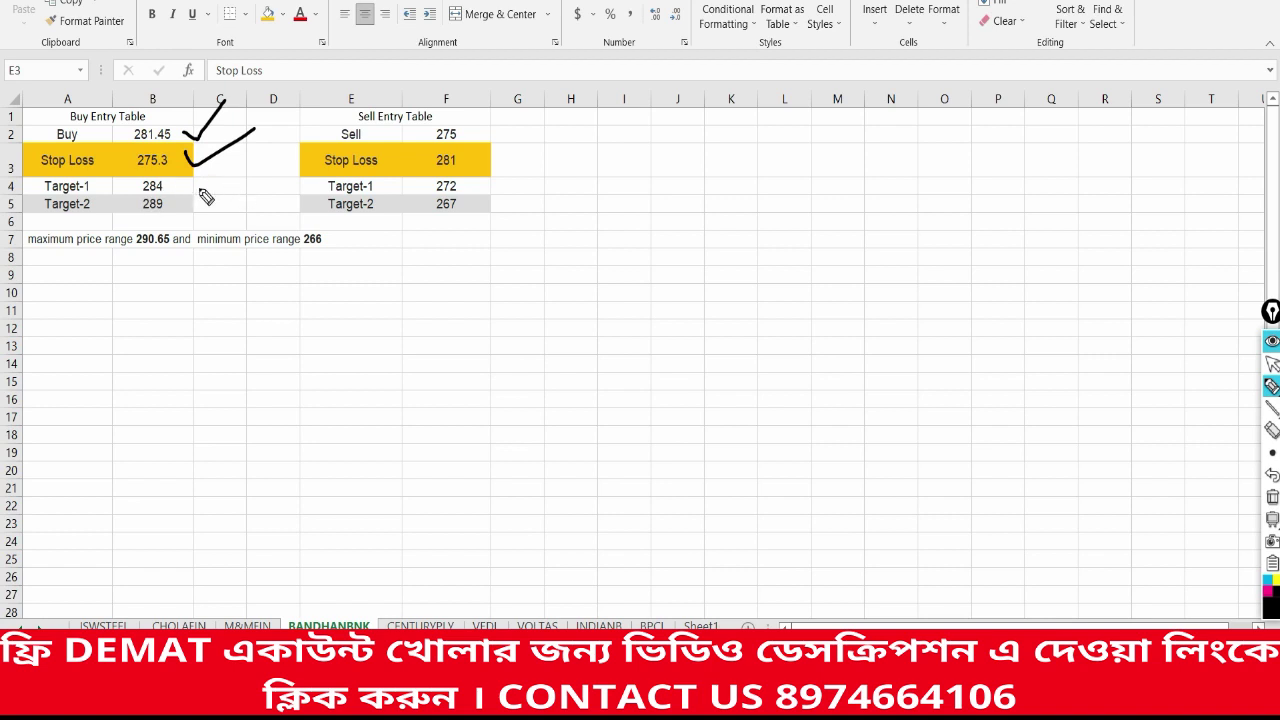
left_click_drag(189, 182, 229, 153)
left_click_drag(194, 204, 240, 172)
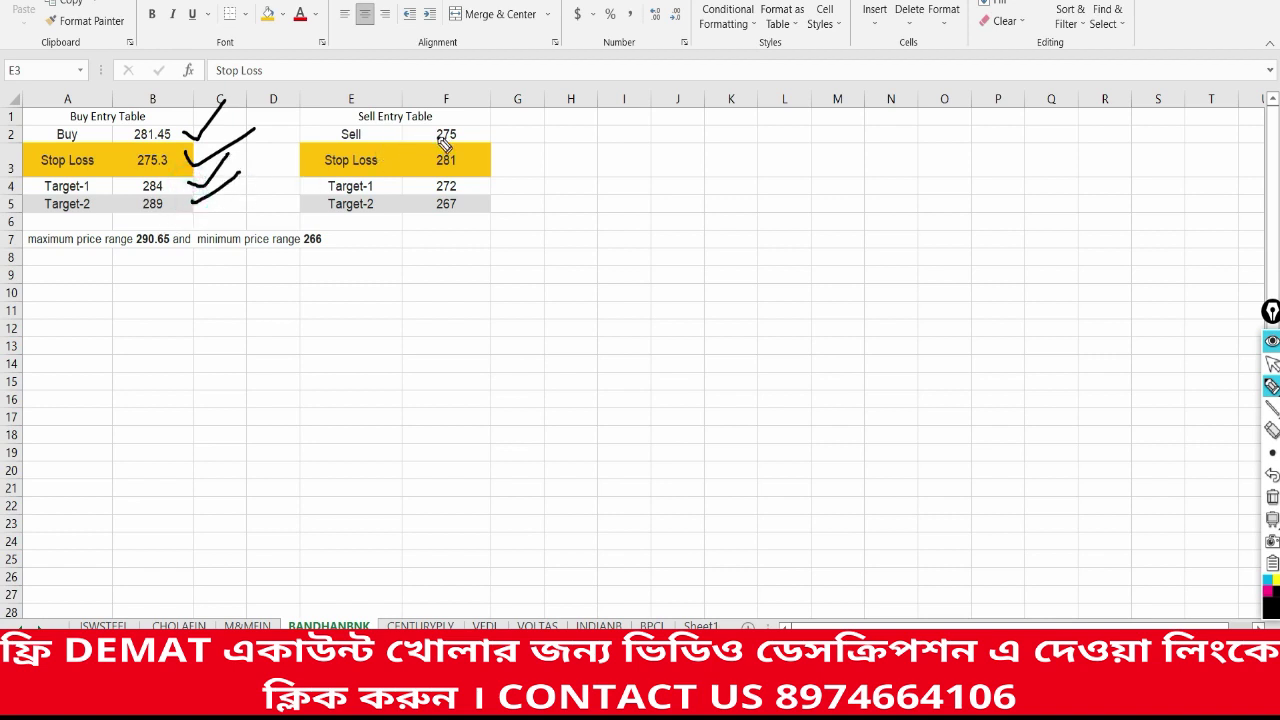
- Tick the sell price, stop loss, Target-1 and Target-2 in the Sell Entry Table with the pen
left_click_drag(478, 132, 532, 100)
left_click_drag(487, 152, 548, 128)
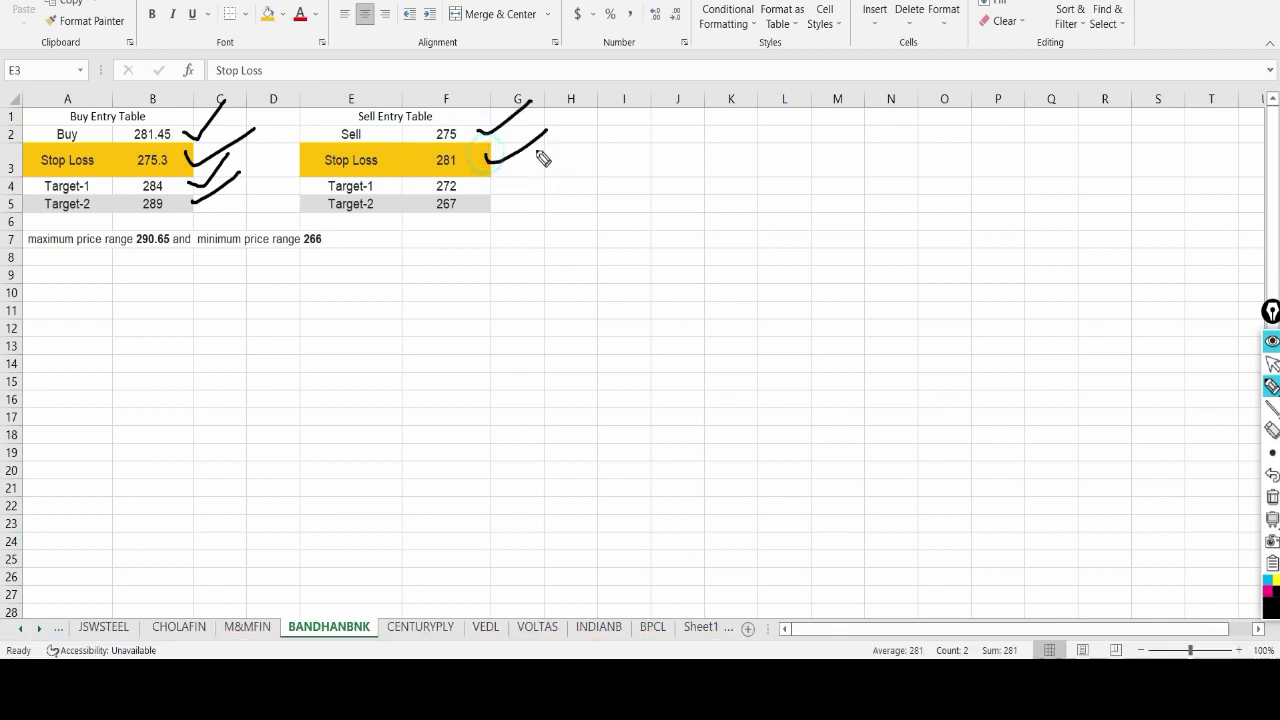
left_click_drag(487, 186, 555, 150)
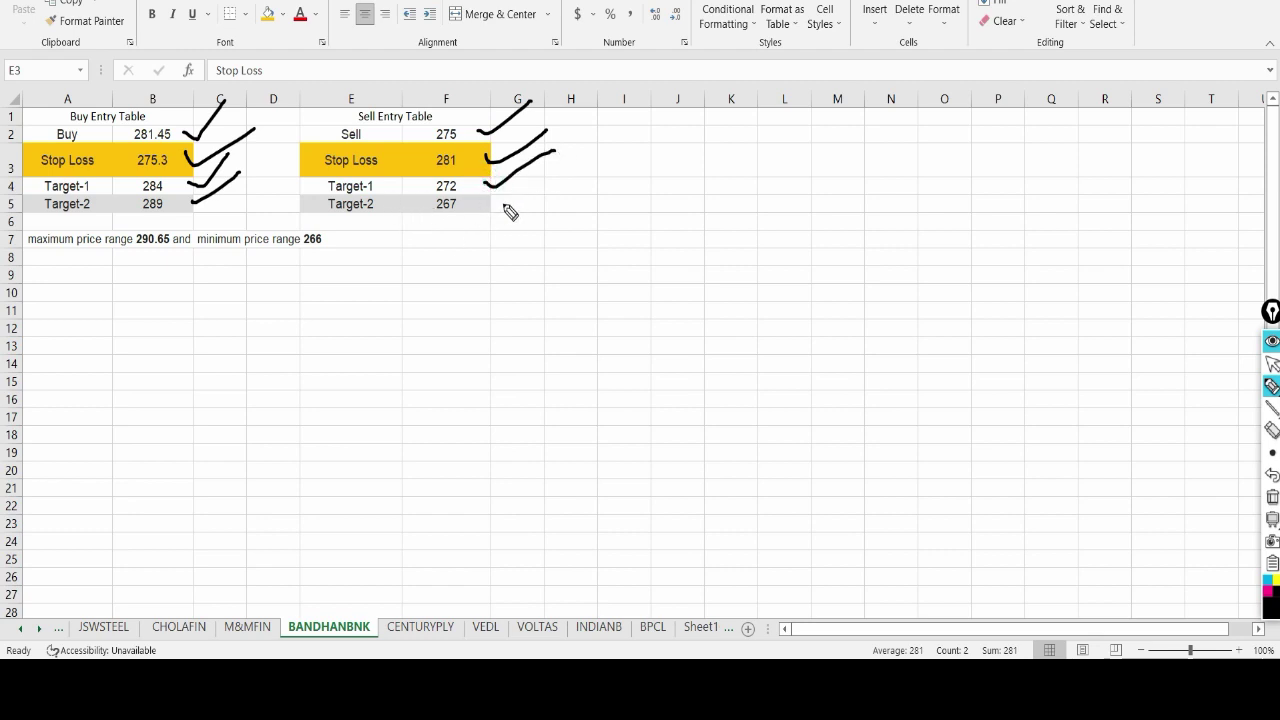
left_click_drag(489, 205, 571, 163)
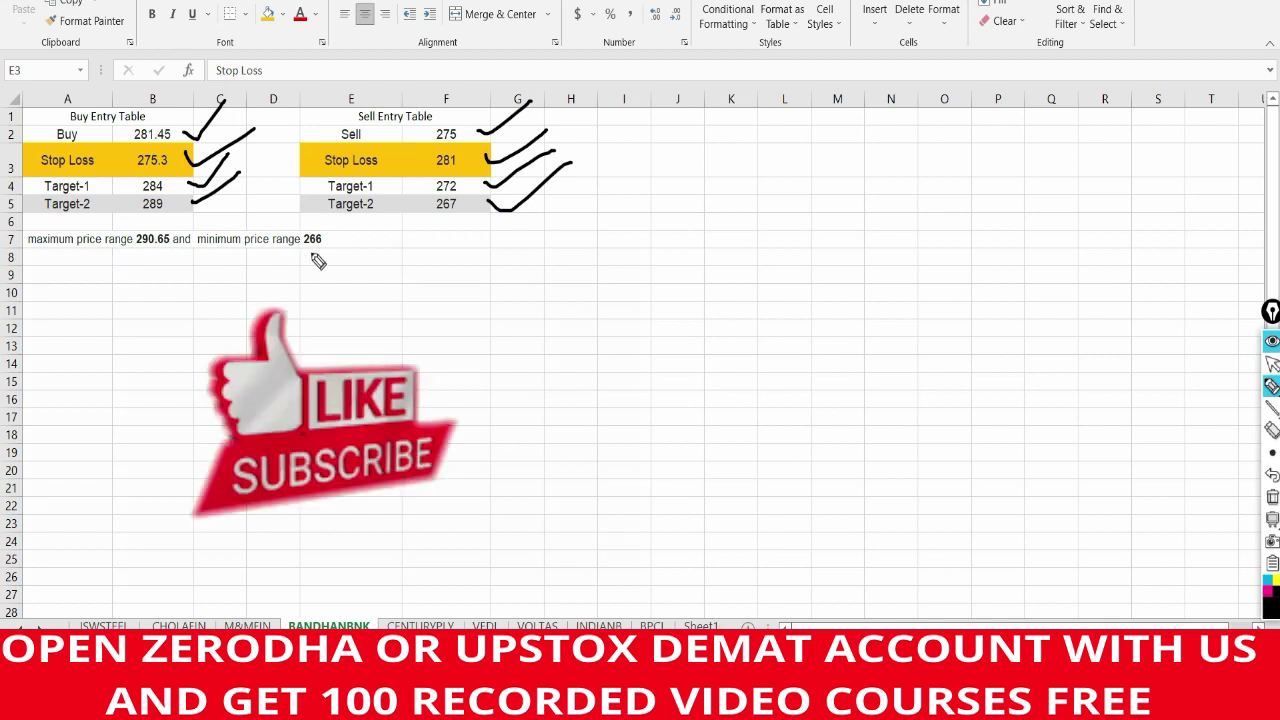
- Link the maximum and minimum price range values in row 7 with an arc, and clear all pen markings from the sheet
mouse_move(152, 230)
left_mouse_down()
mouse_move(262, 200)
mouse_move(301, 231)
left_mouse_up()
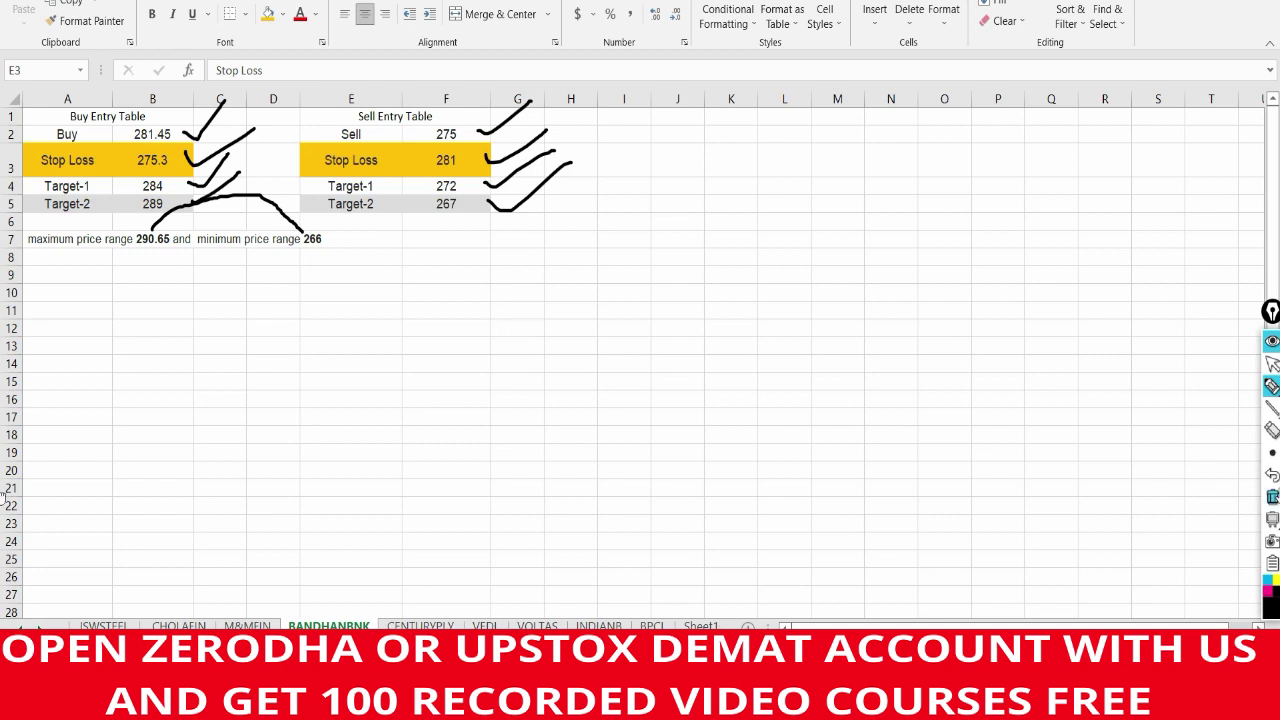
left_click(1272, 497)
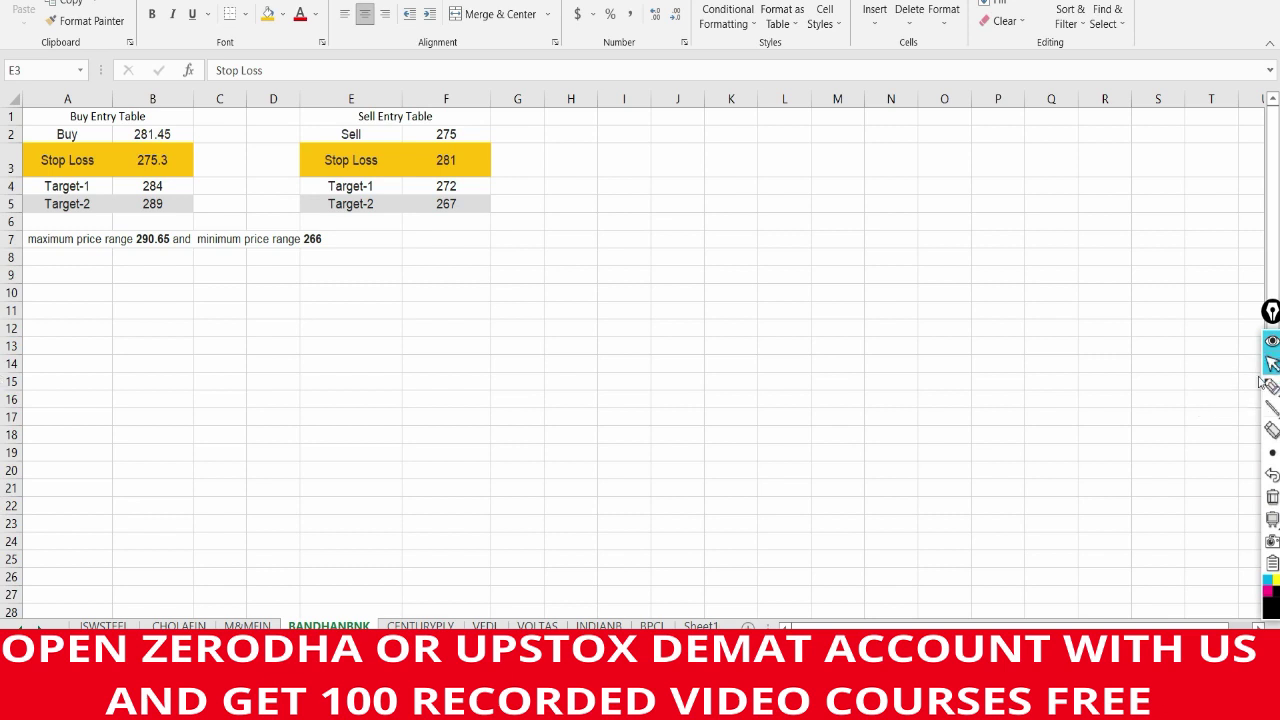
key("shift+Right")
- Switch to the CENTURYPLY daily chart and trace the W-shaped double bottom from May to late July with the pen
key("alt+Tab")
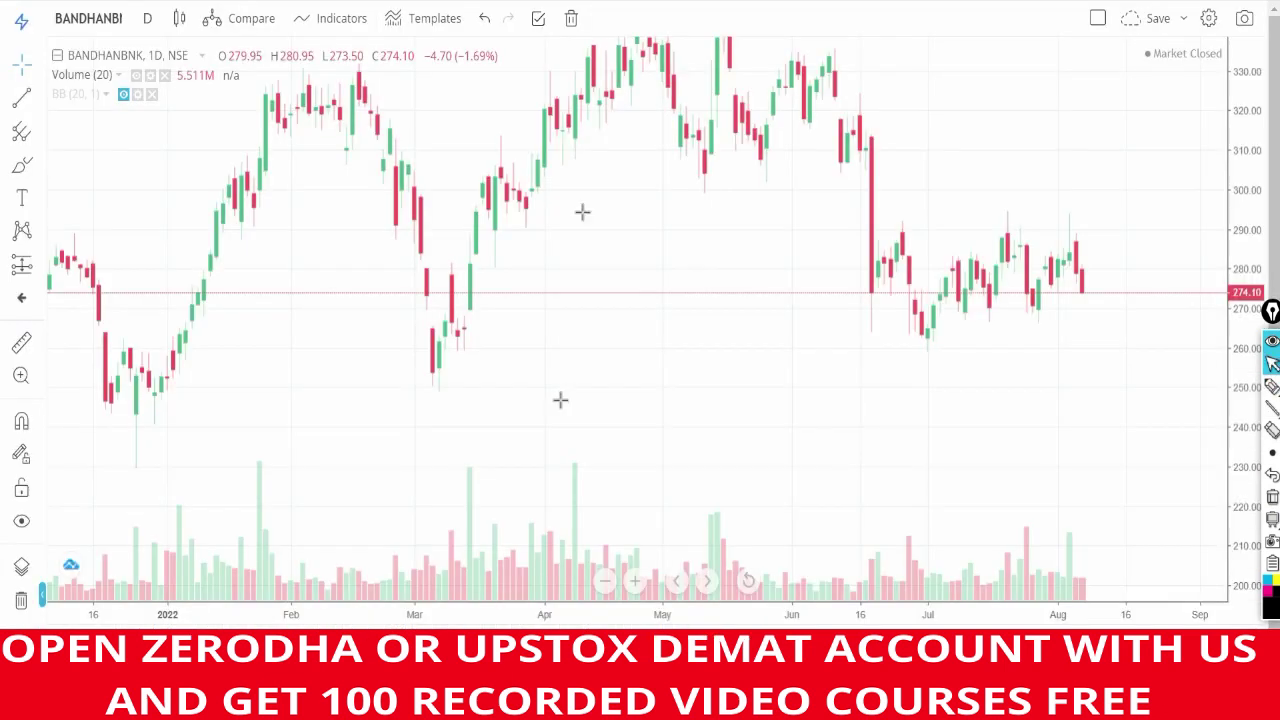
key("alt+Tab")
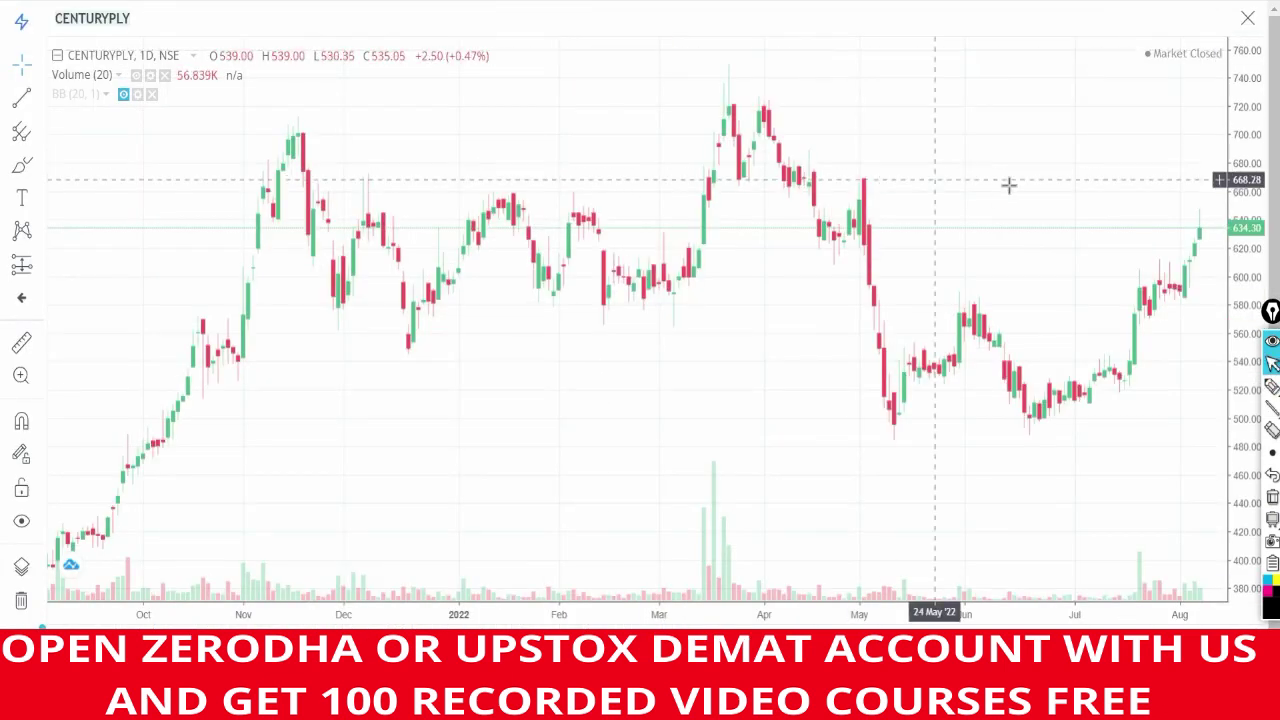
scroll(1009, 183, "up", 3)
left_click_drag(958, 172, 988, 174)
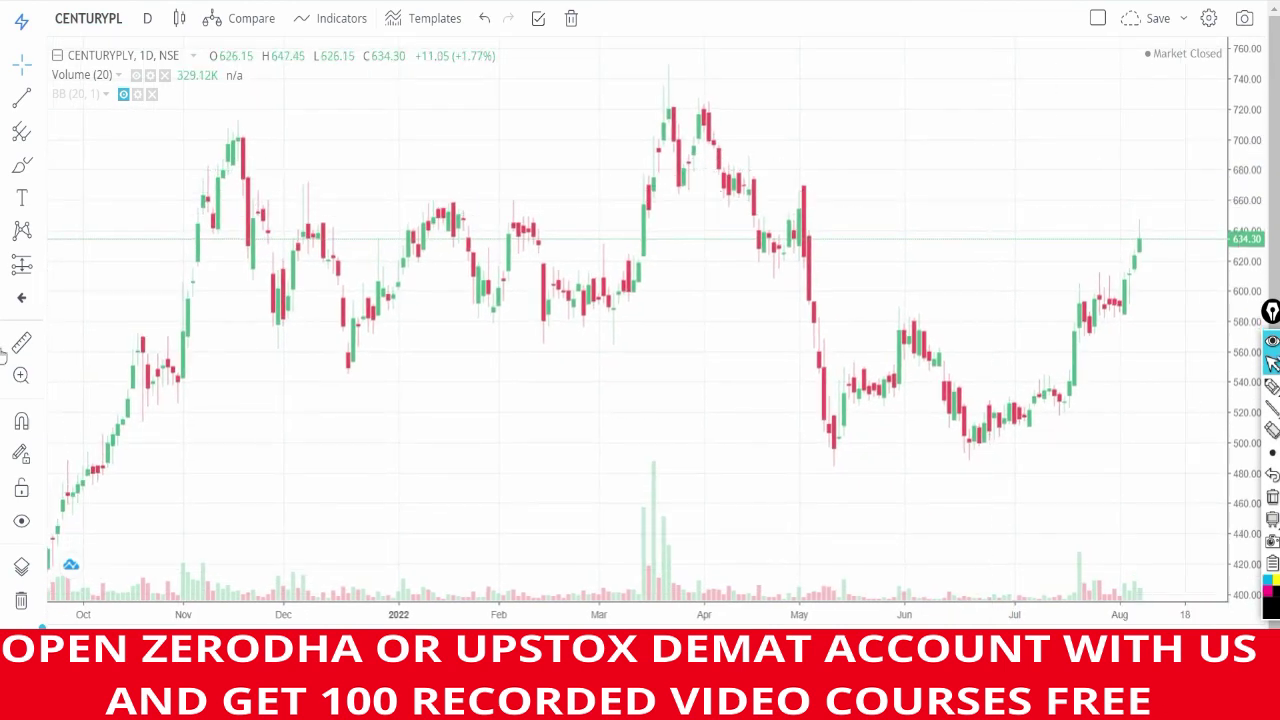
left_click(1211, 392)
mouse_move(795, 180)
left_mouse_down()
mouse_move(820, 466)
mouse_move(900, 322)
mouse_move(1000, 440)
mouse_move(1093, 313)
left_mouse_up()
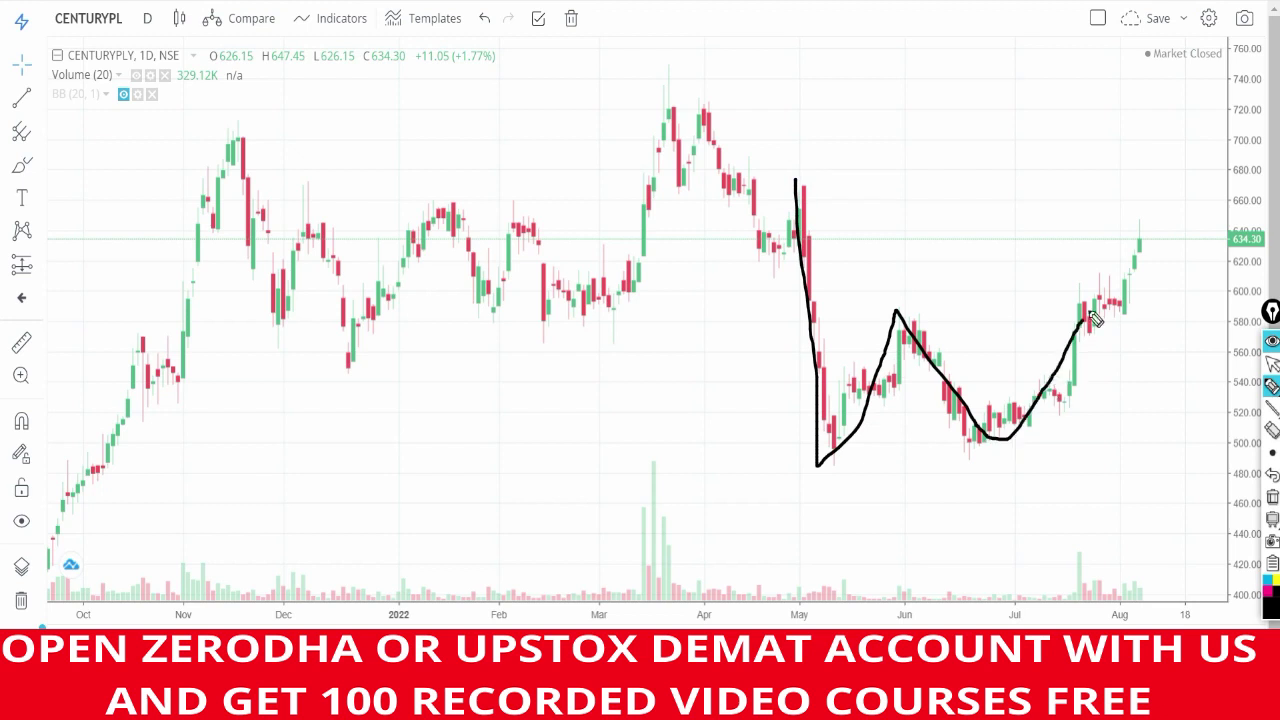
- Draw the double bottom's neckline near 580, box the late-July candles above it, and add a rising breakout stroke
mouse_move(810, 325)
left_mouse_down()
mouse_move(1075, 328)
mouse_move(1132, 292)
mouse_move(1140, 318)
mouse_move(1060, 324)
mouse_move(1064, 292)
left_mouse_up()
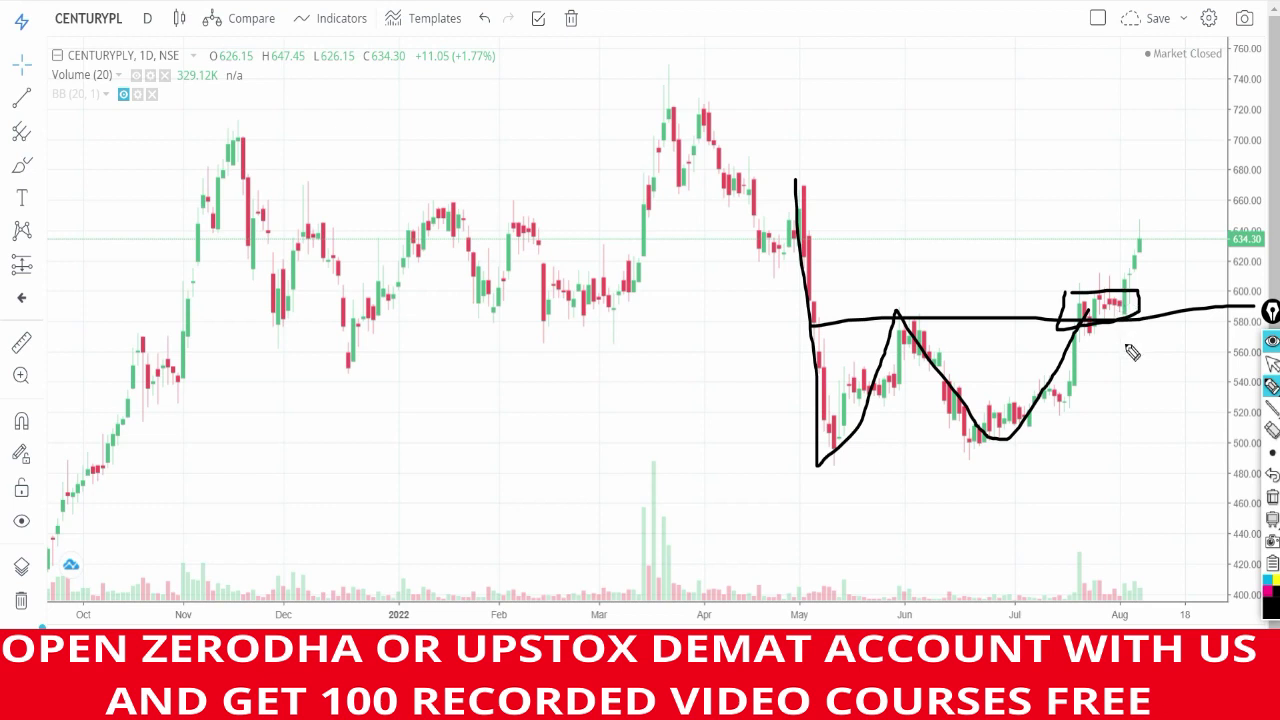
left_click_drag(1128, 318, 1152, 212)
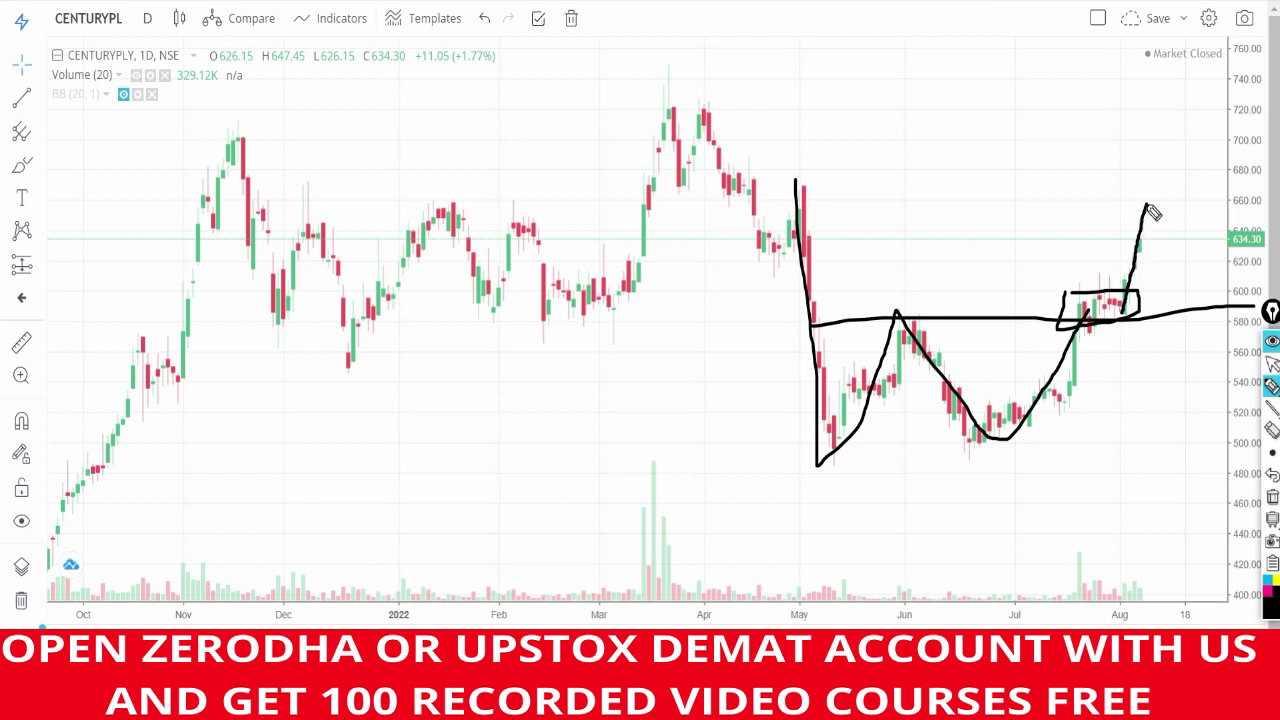
- Replace the breakout stroke with a projected rise to about 690 and a pullback path to the neckline, and clear all markings
mouse_move(1272, 388)
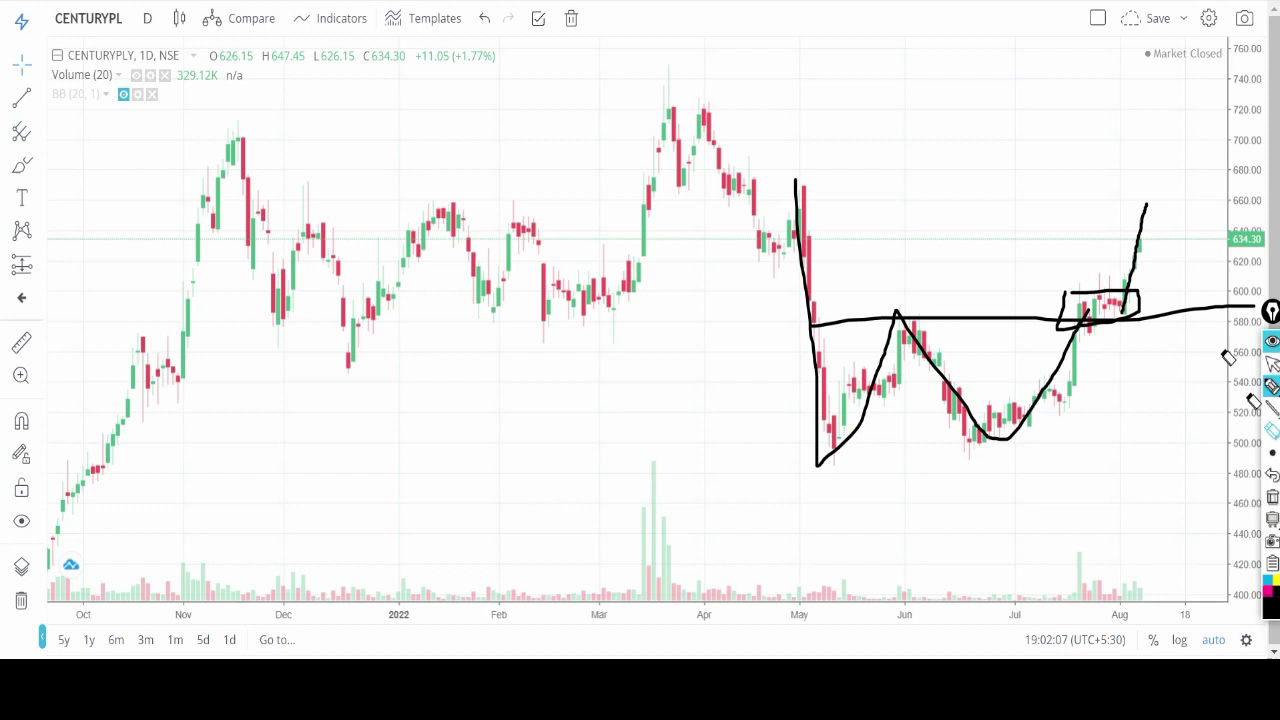
left_click(1148, 212)
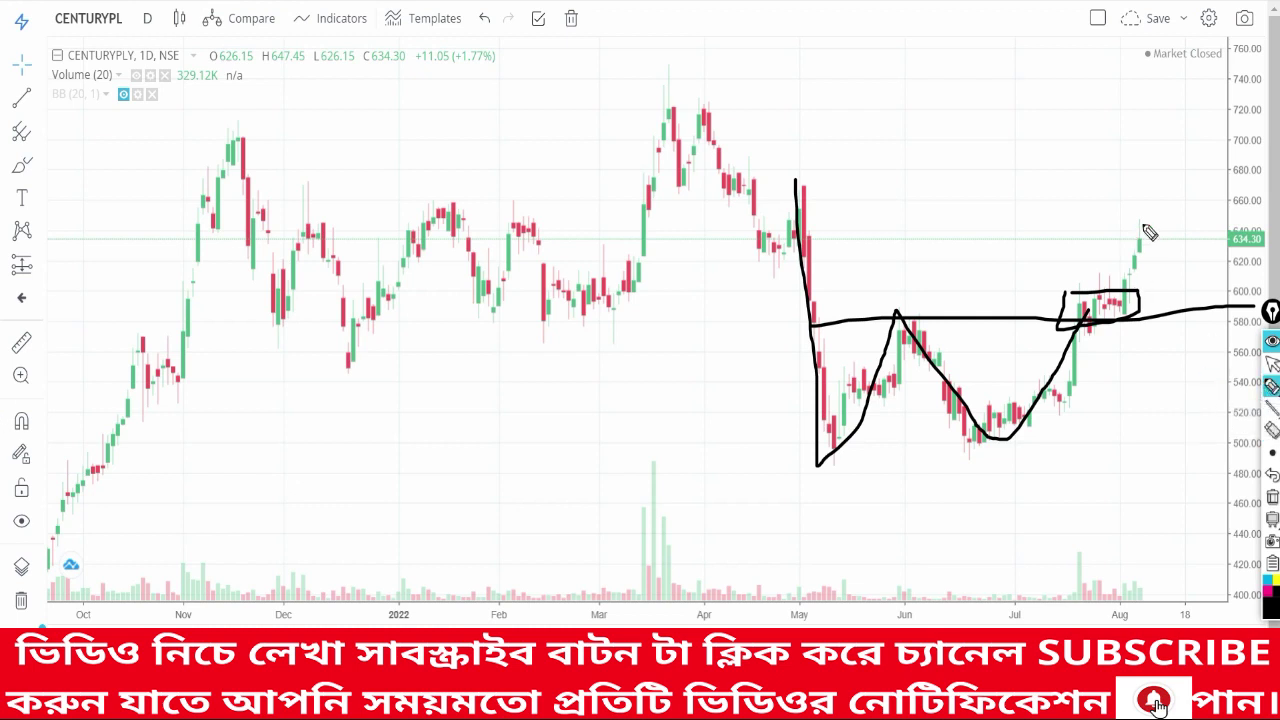
left_click_drag(1140, 218, 1178, 150)
left_click_drag(1140, 248, 1220, 314)
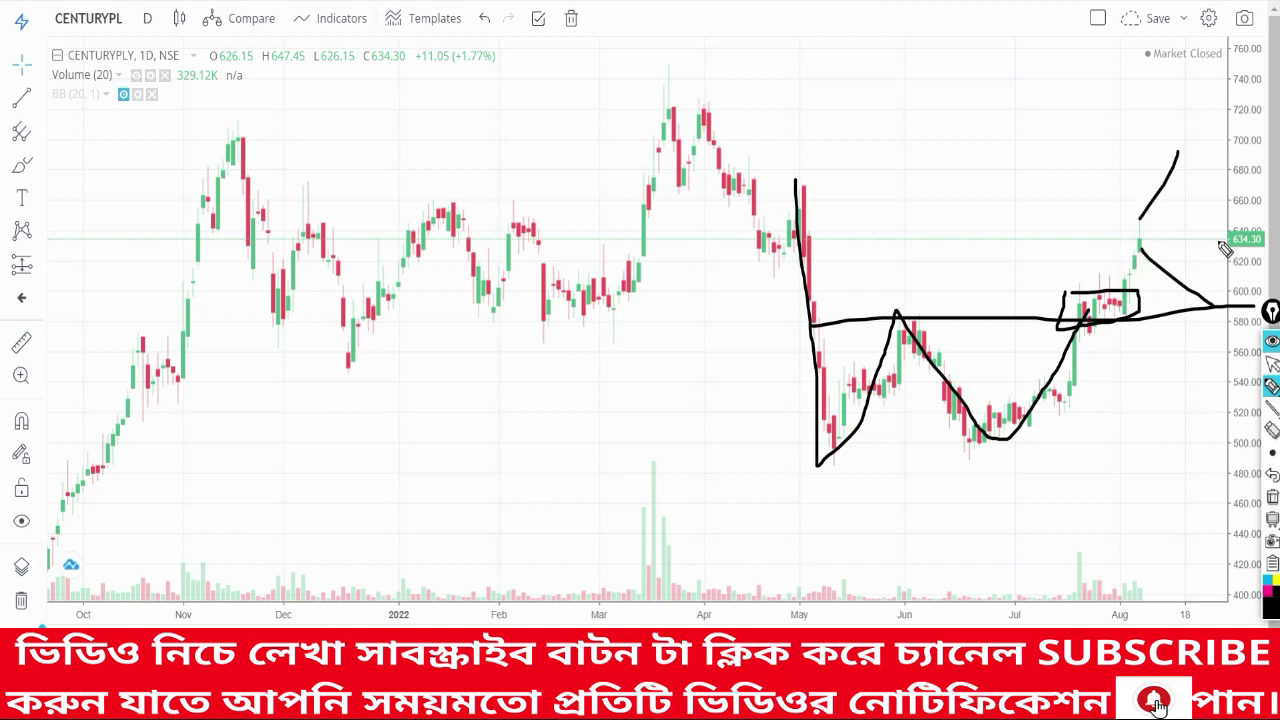
left_click(1272, 497)
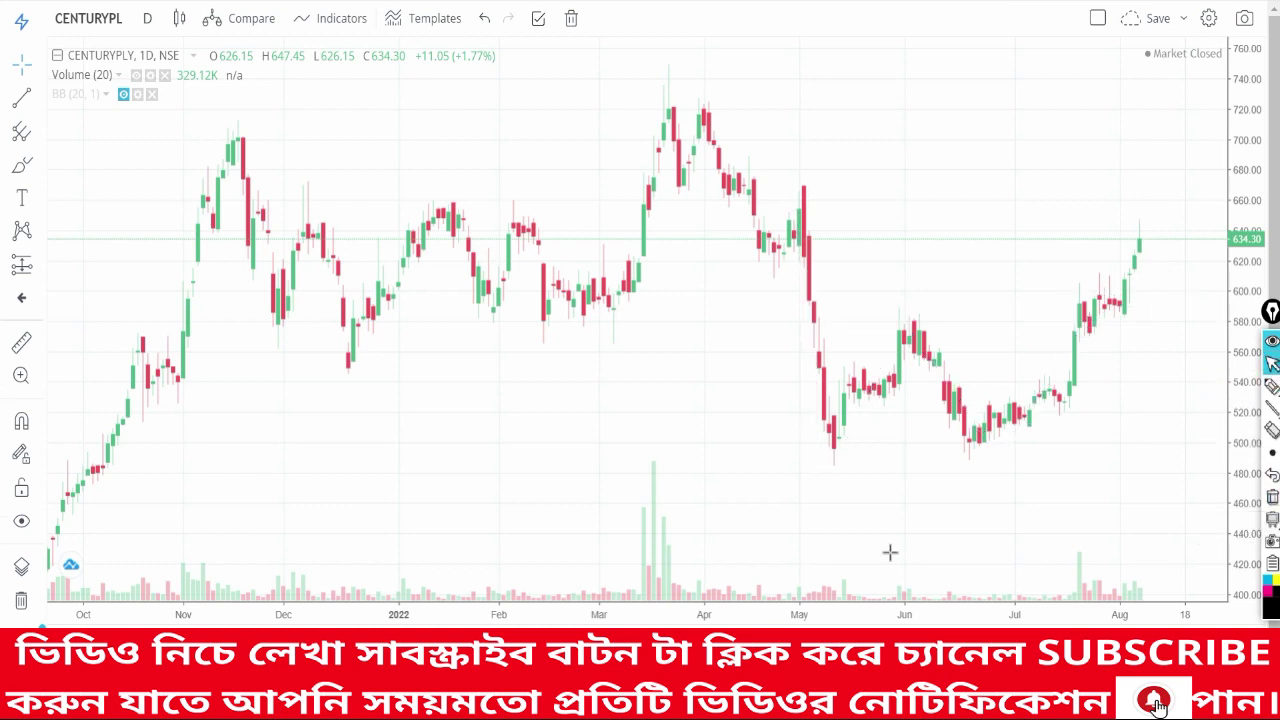
- Switch to the CENTURYPLY sheet in the Excel workbook and tick the Buy Entry Table's buy, stop loss and target values with the pen
key("alt+Tab")
left_click(420, 625)
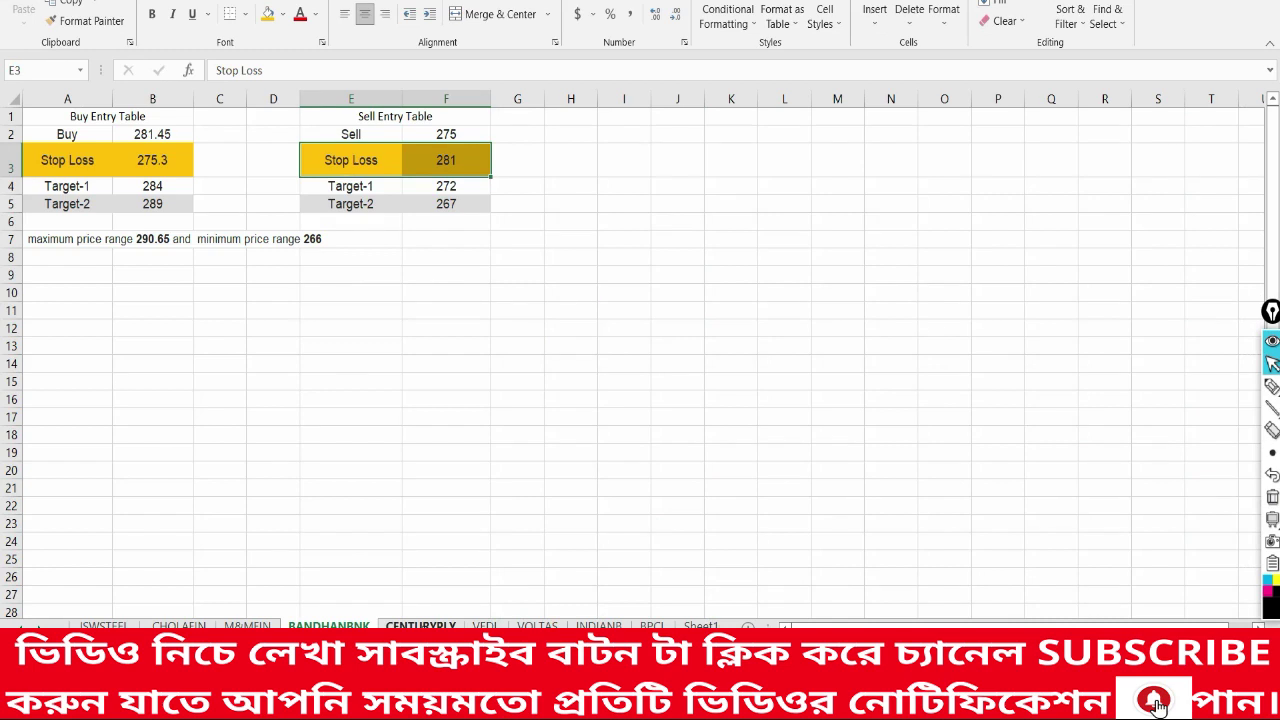
left_click(1272, 385)
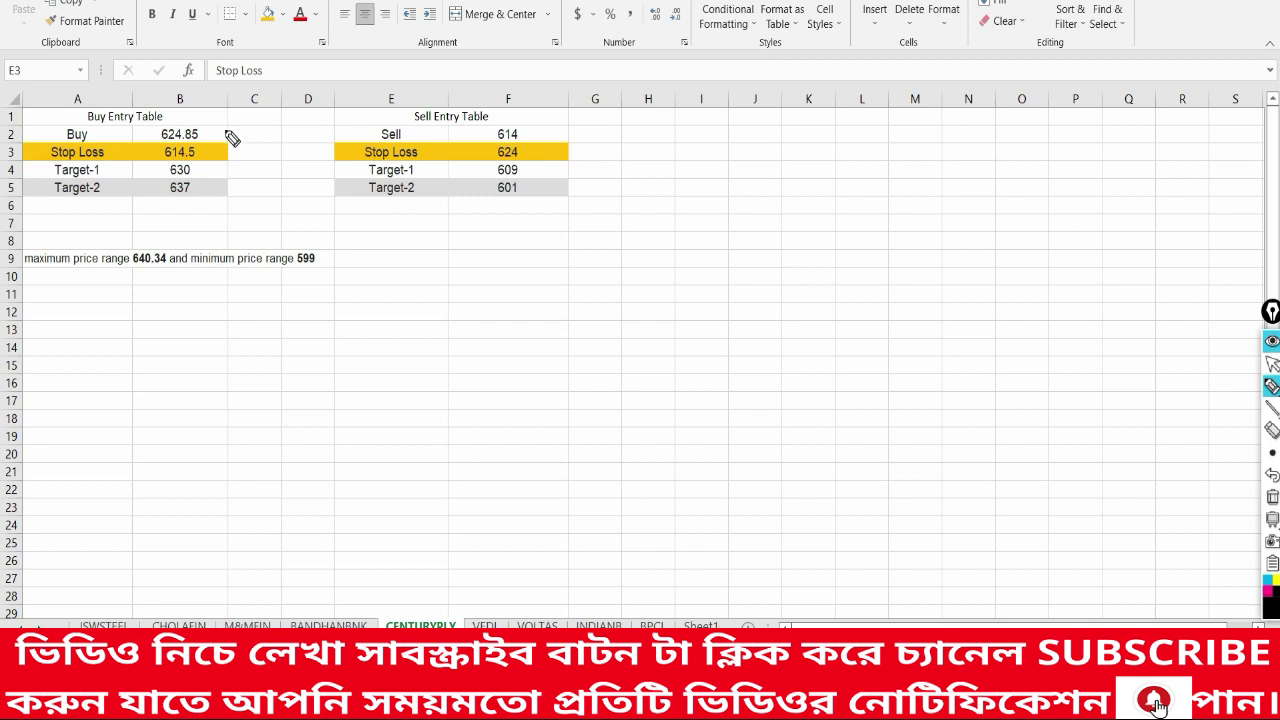
left_click_drag(221, 131, 257, 101)
left_click_drag(231, 149, 280, 121)
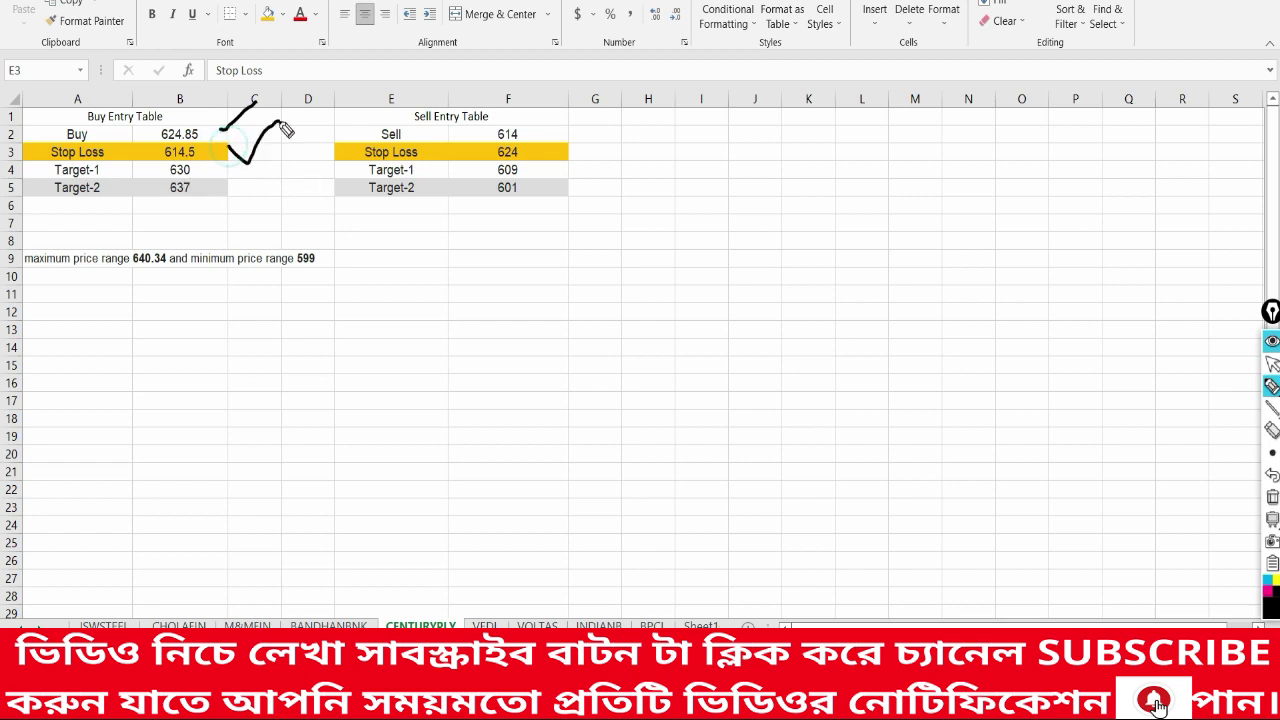
mouse_move(232, 152)
left_mouse_down()
mouse_move(272, 158)
mouse_move(258, 174)
left_mouse_up()
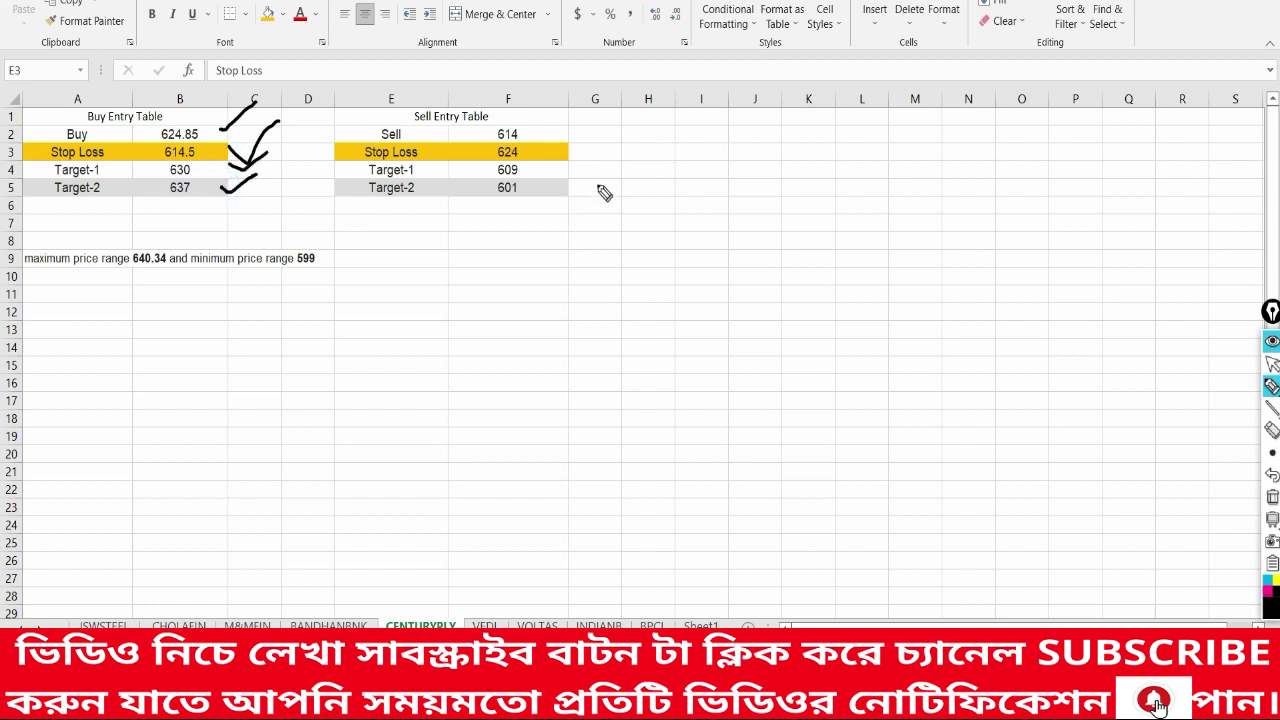
- Tick the sell, stop loss, Target-1 and Target-2 values beside the Sell Entry Table with the pen
left_click_drag(556, 130, 611, 93)
left_click_drag(565, 148, 619, 125)
left_click_drag(565, 174, 635, 140)
left_click_drag(567, 192, 637, 168)
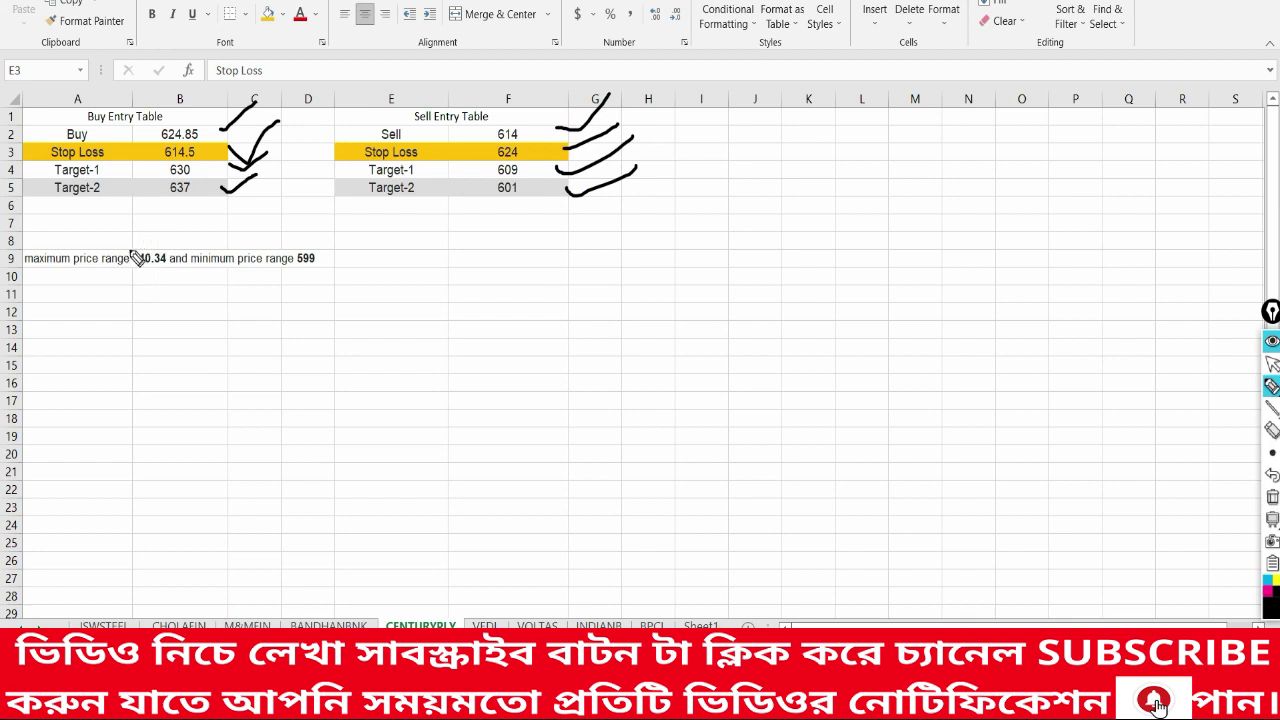
- Tick the maximum and minimum price range values in row 9, link them with an arc, and clear all pen markings
mouse_move(122, 262)
left_mouse_down()
mouse_move(143, 287)
mouse_move(197, 208)
left_mouse_up()
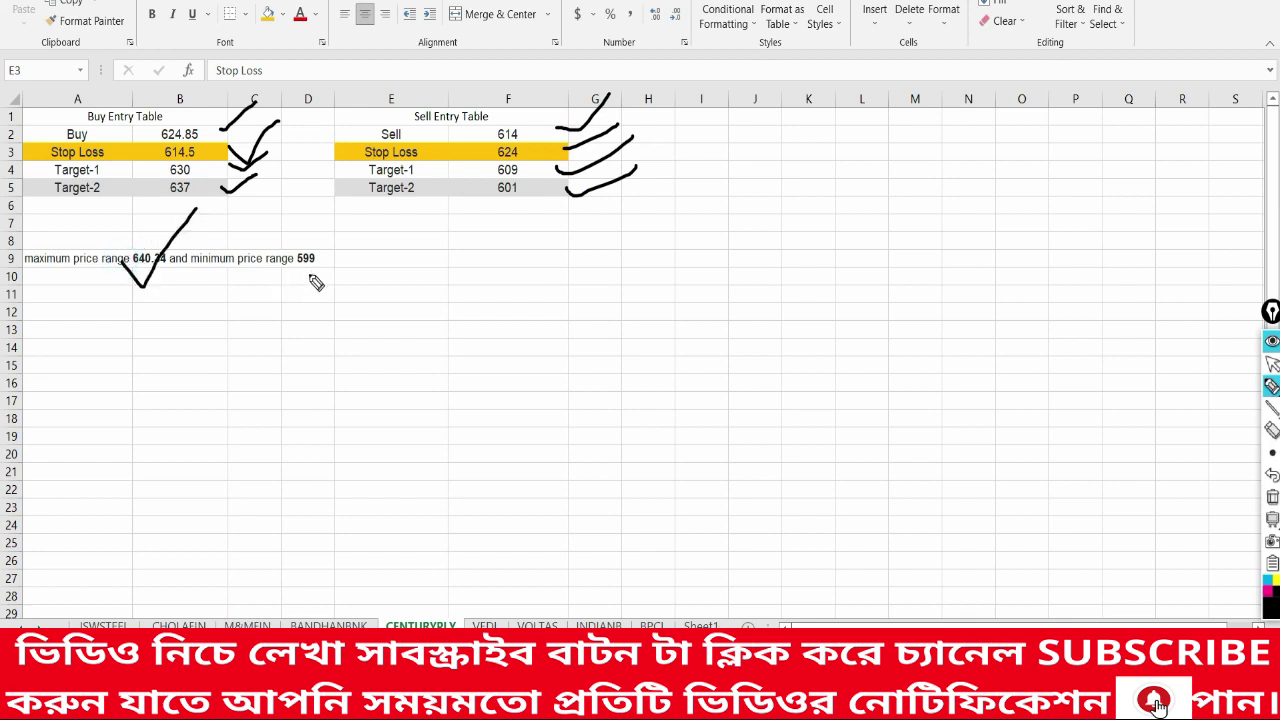
left_click_drag(286, 265, 396, 214)
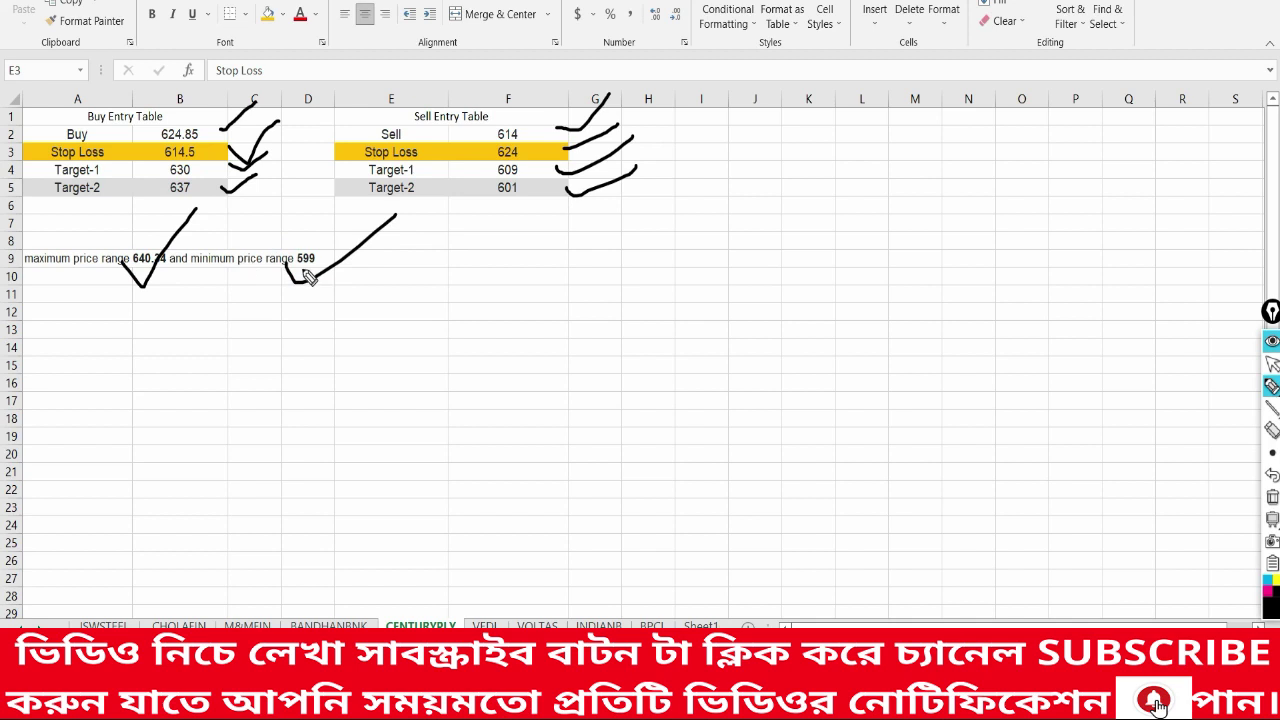
mouse_move(143, 257)
left_mouse_down()
mouse_move(228, 202)
mouse_move(309, 253)
left_mouse_up()
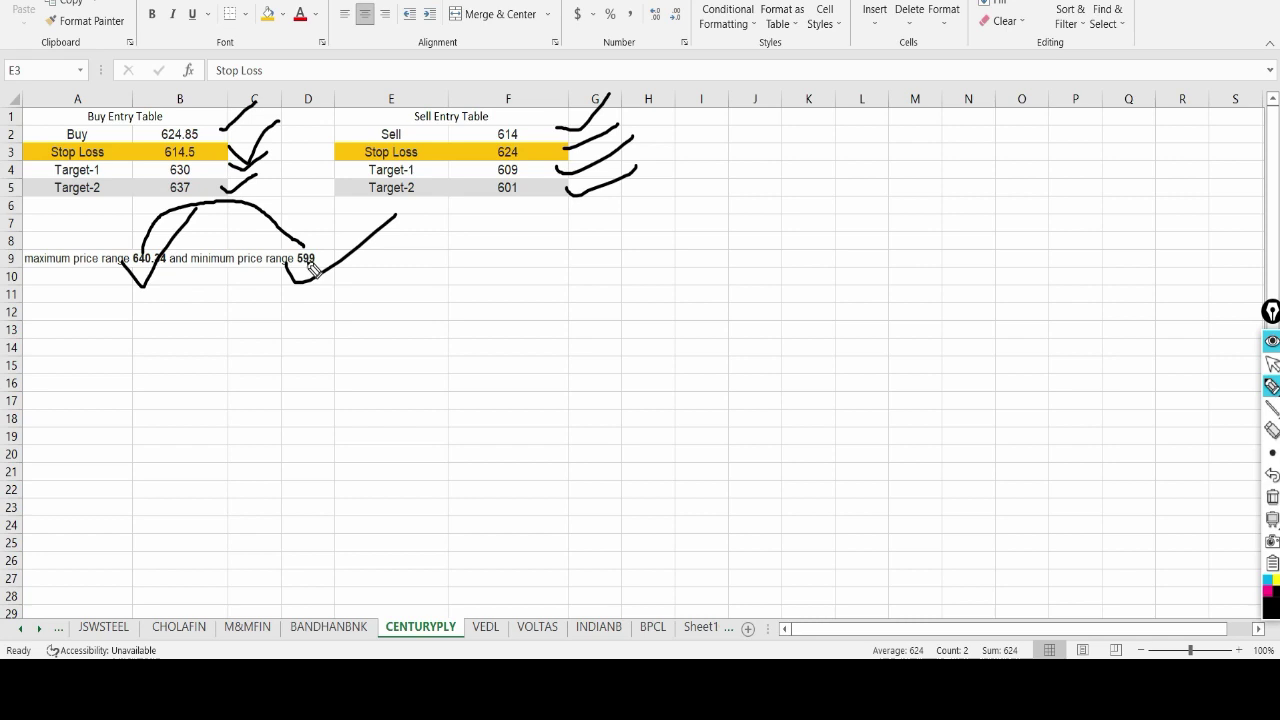
left_click(1272, 497)
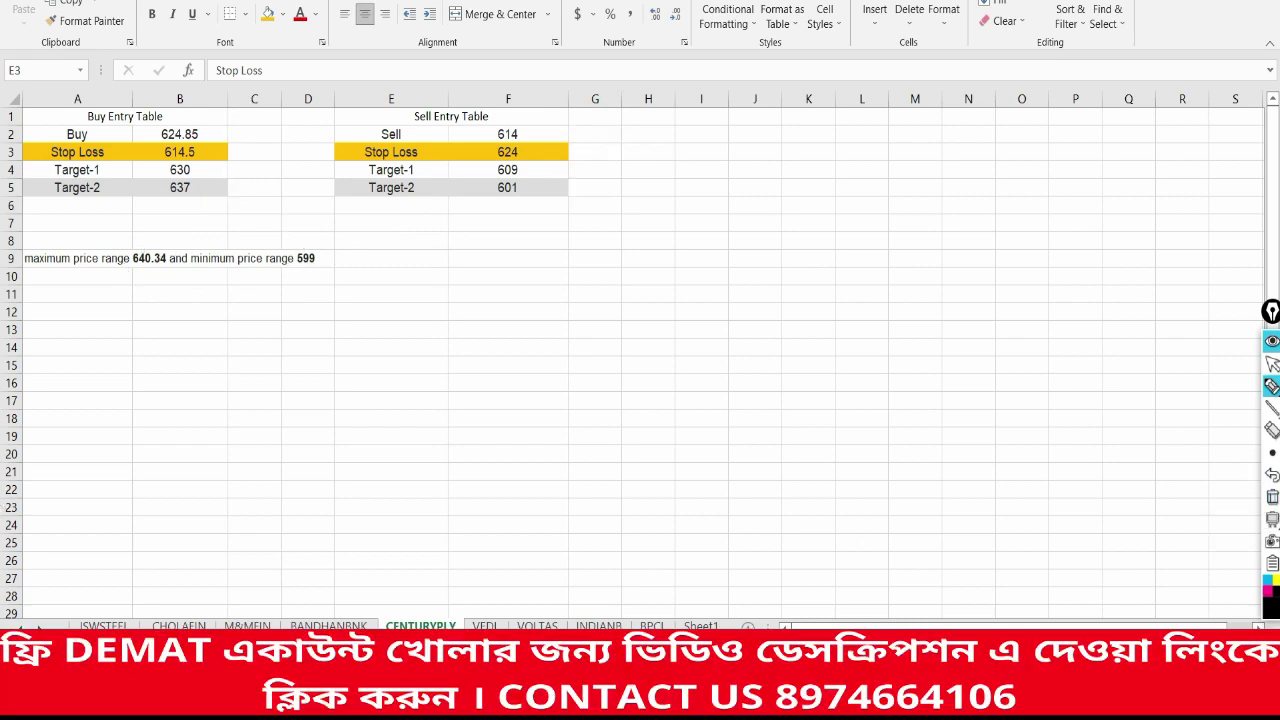
left_click(1272, 454)
left_click(1272, 364)
- Switch to the VEDL daily chart and delete the text note listing the buy, stop loss and target levels
key("alt+Tab")
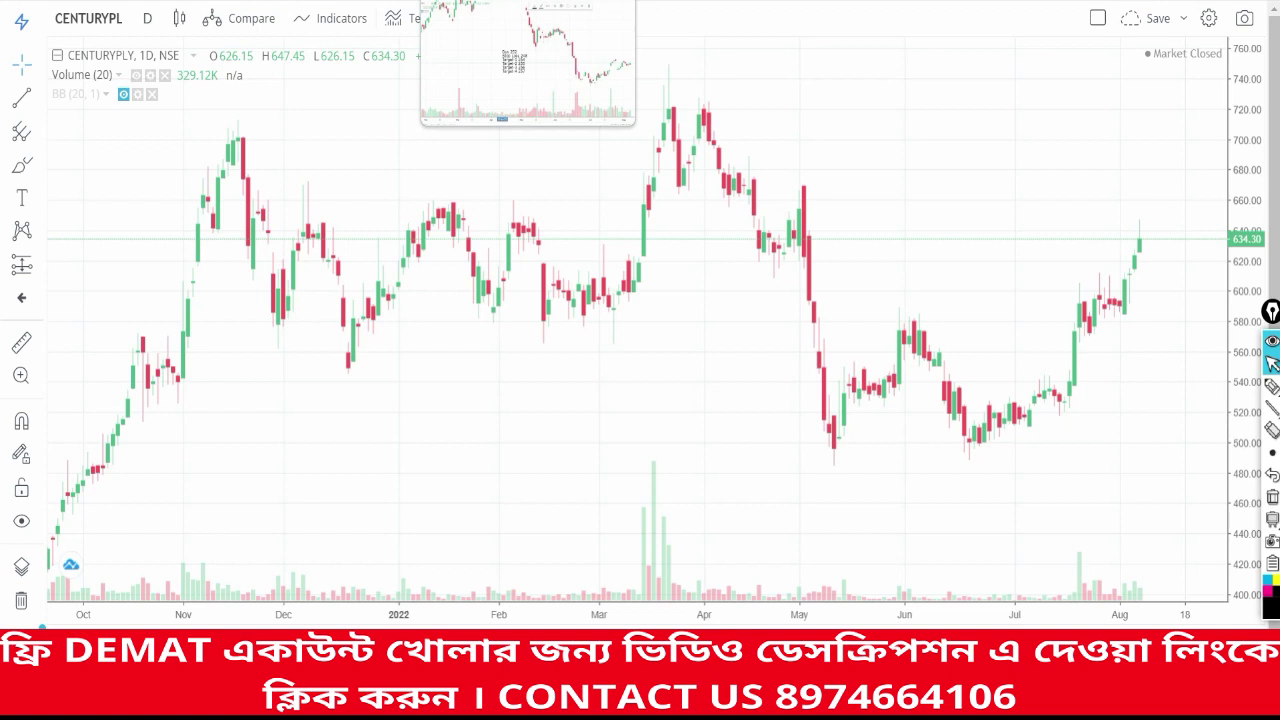
left_click(527, 1)
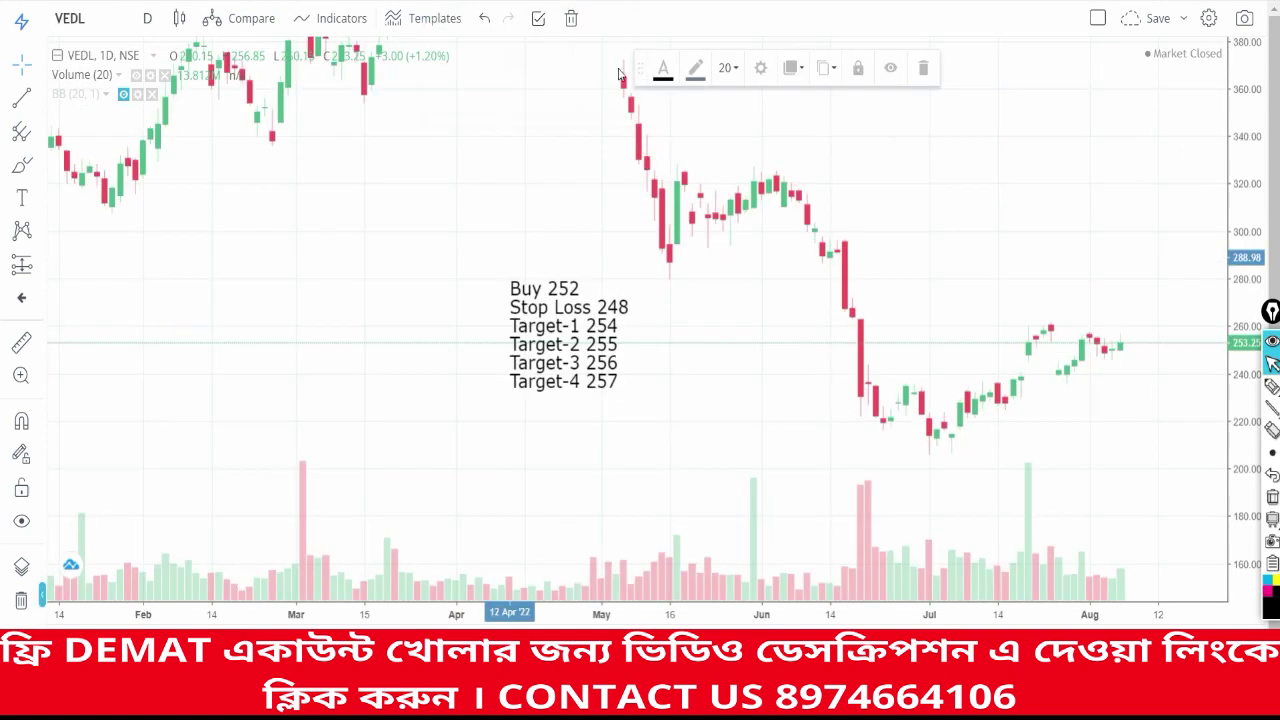
left_click(920, 68)
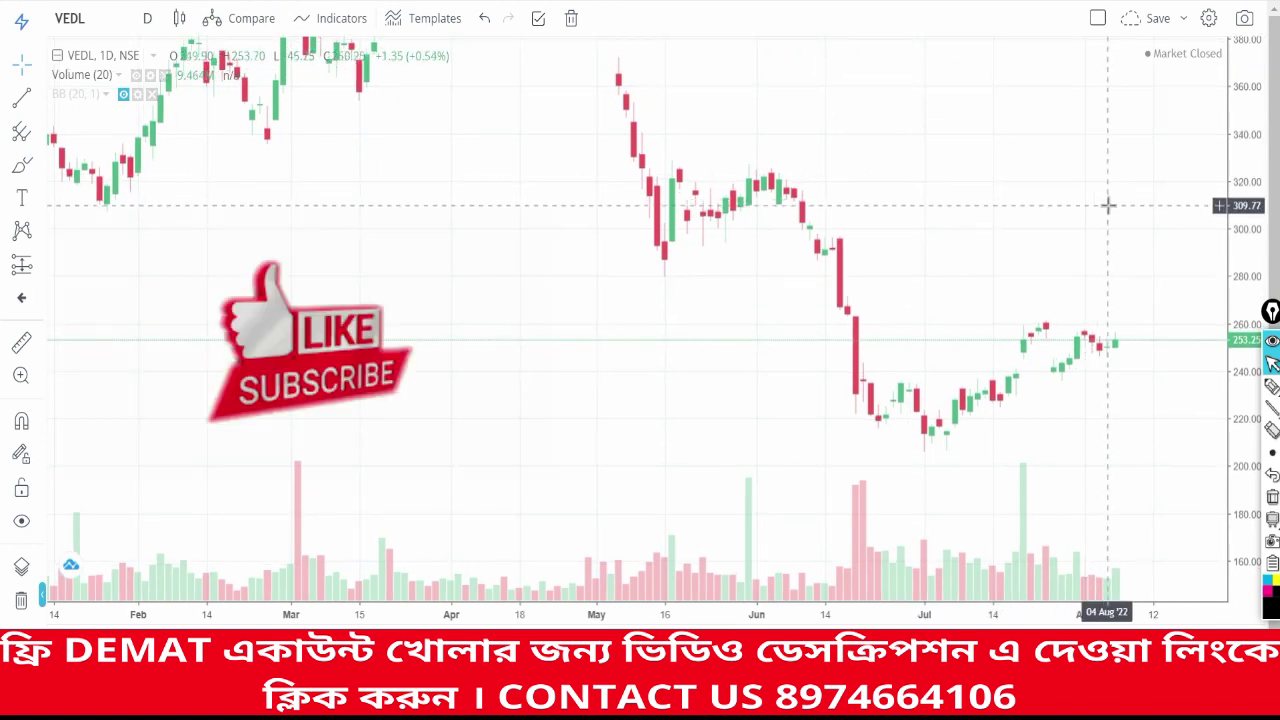
- Bracket VEDL's early-August candles with pen lines near 259 and 248, and add rising and falling breakout strokes
scroll(1137, 209, "up", 2)
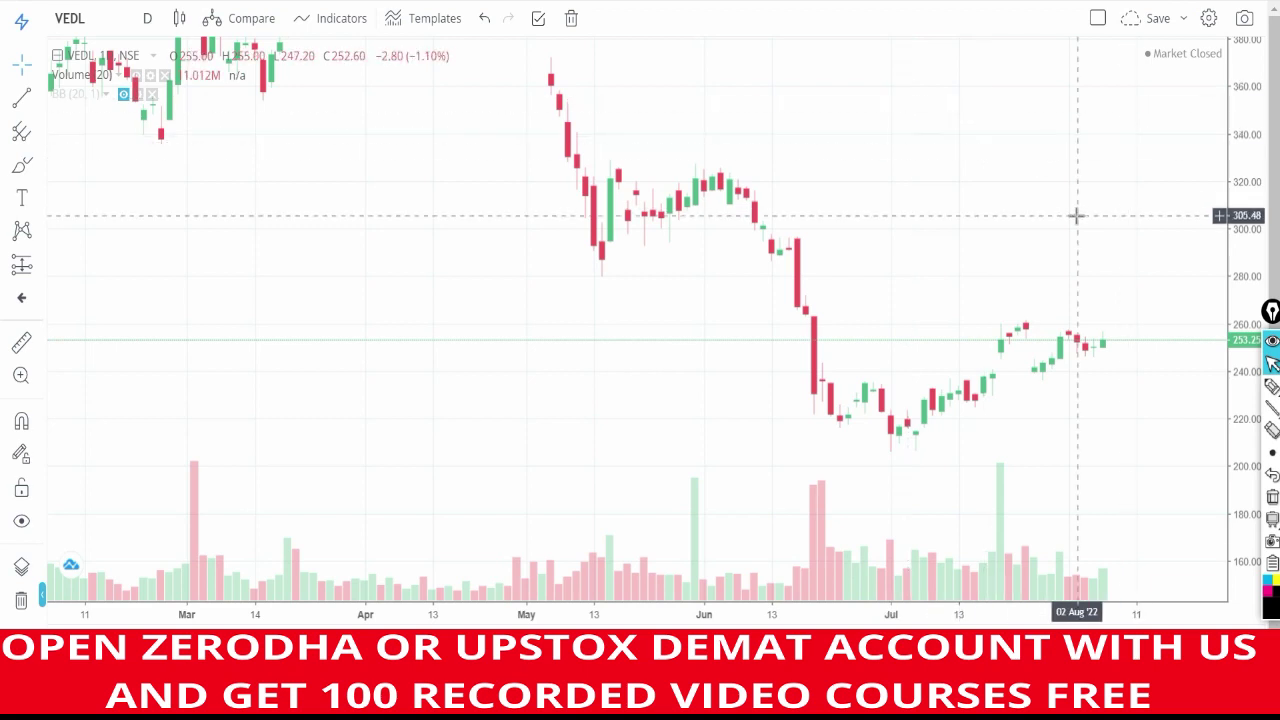
scroll(1076, 215, "up", 4)
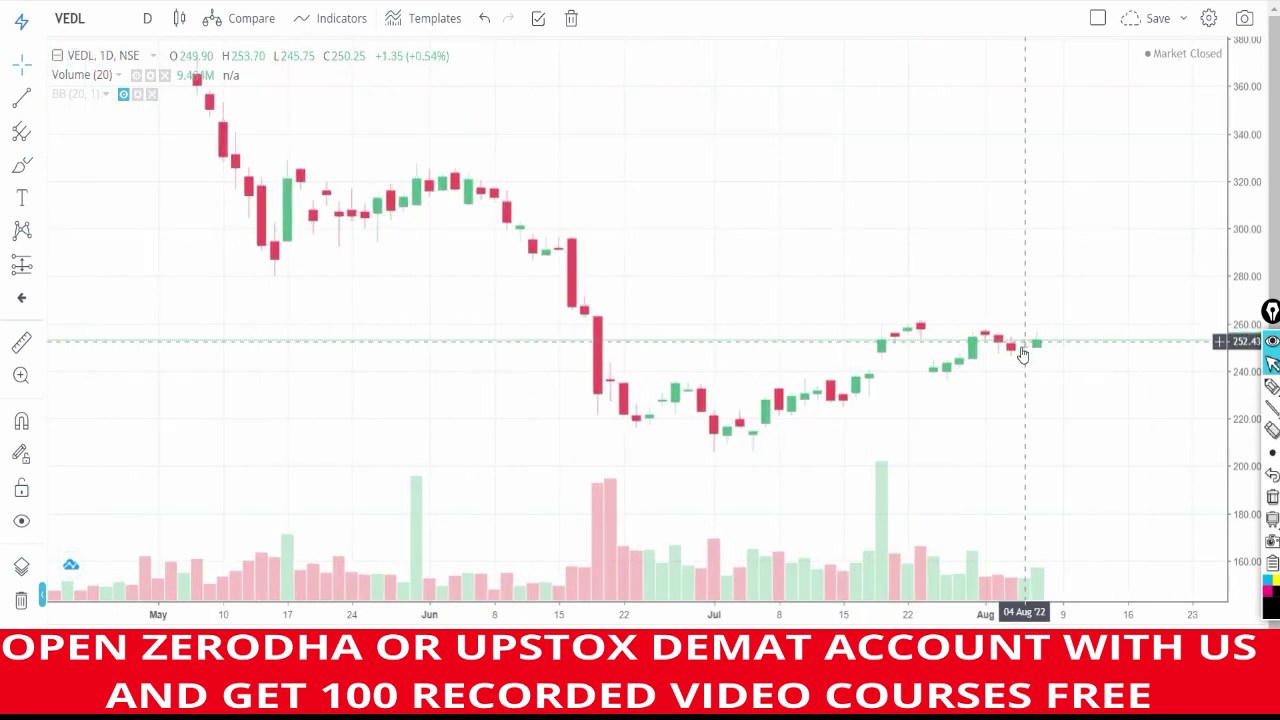
scroll(1070, 362, "down", 2)
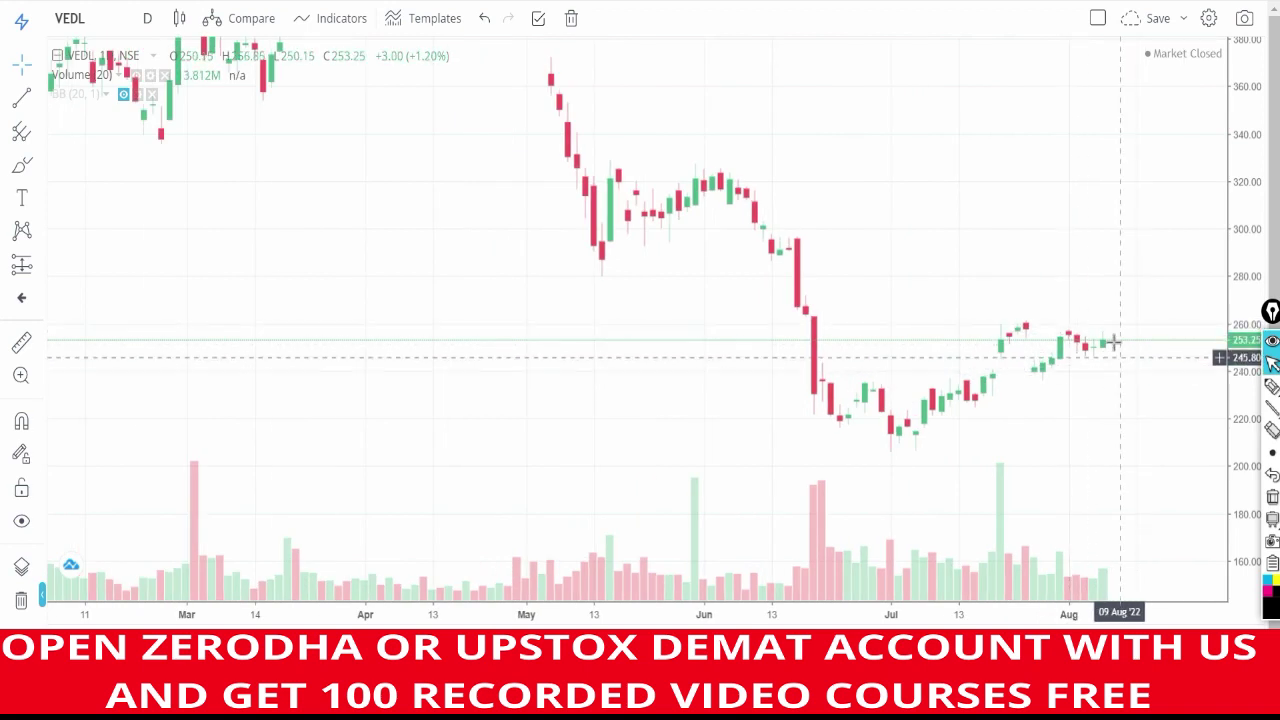
left_click(1272, 386)
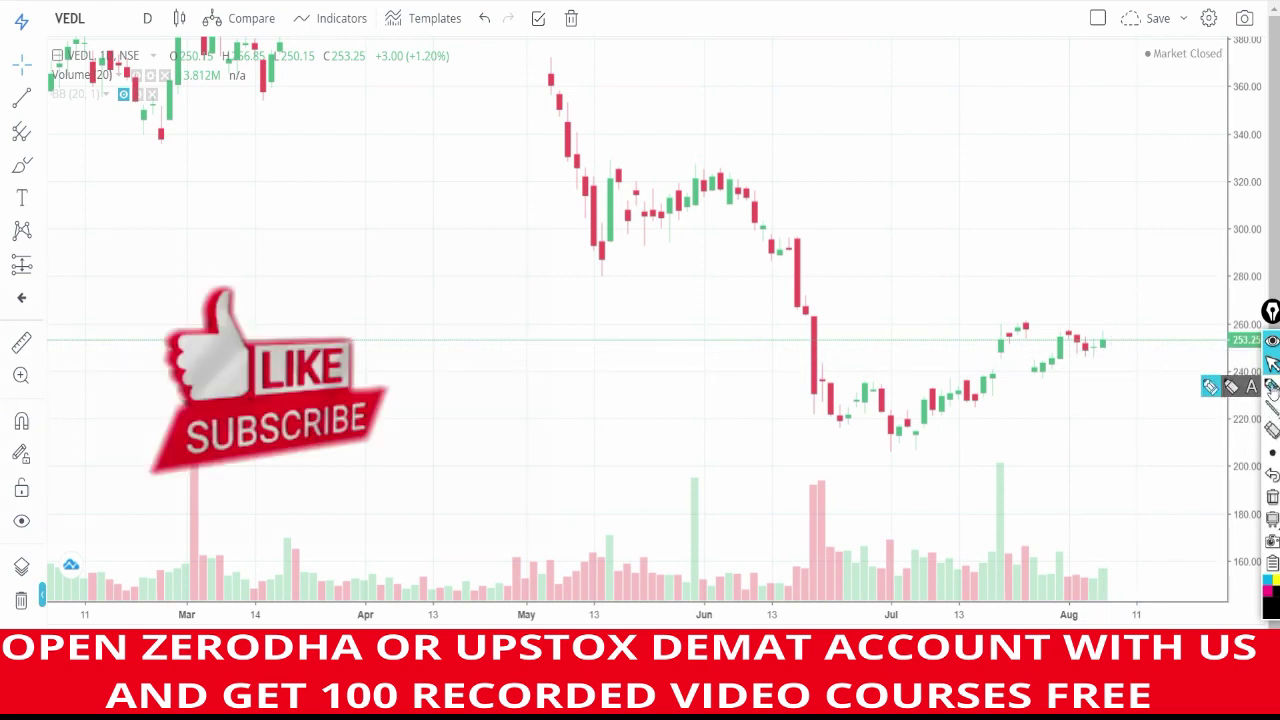
left_click_drag(1057, 326, 1121, 326)
mouse_move(1056, 350)
left_mouse_down()
mouse_move(1128, 347)
mouse_move(1136, 250)
left_mouse_up()
left_click_drag(1114, 352, 1177, 412)
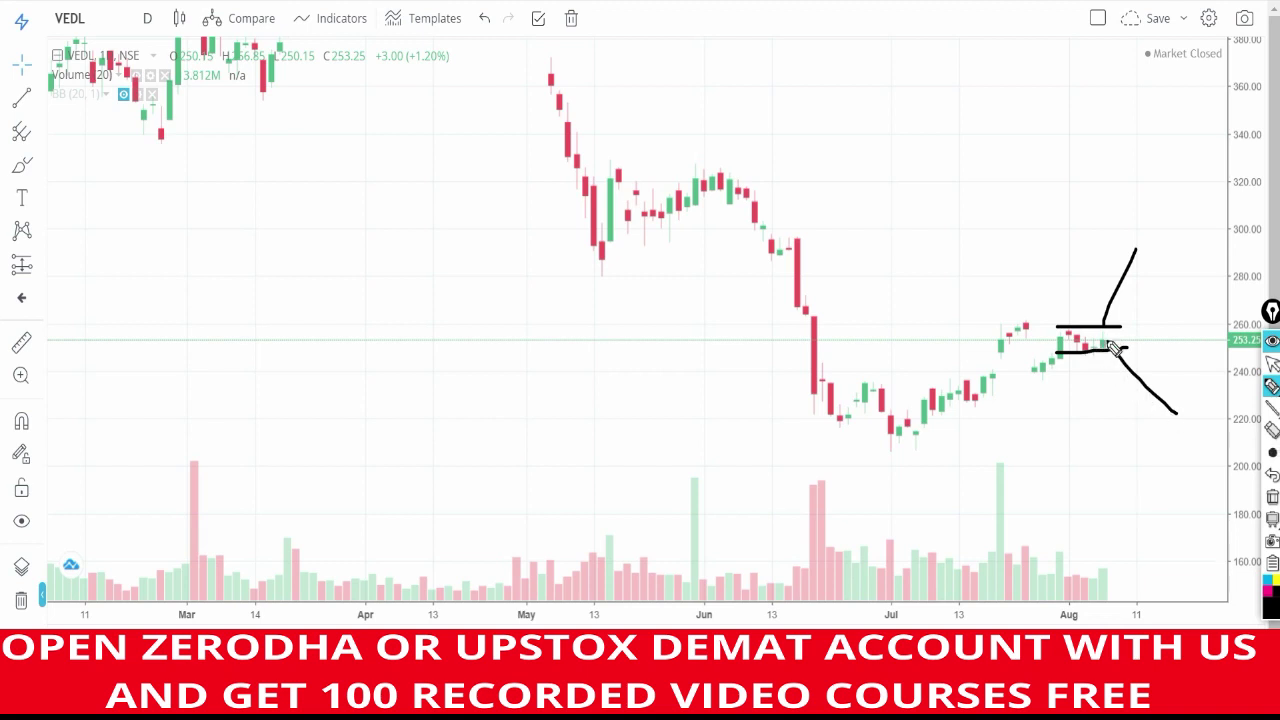
- Mark the latest volume bar with rising pen strokes, clear all markings from the chart, and return to the normal pointer
mouse_move(1100, 592)
left_mouse_down()
mouse_move(1114, 548)
mouse_move(1105, 582)
left_mouse_up()
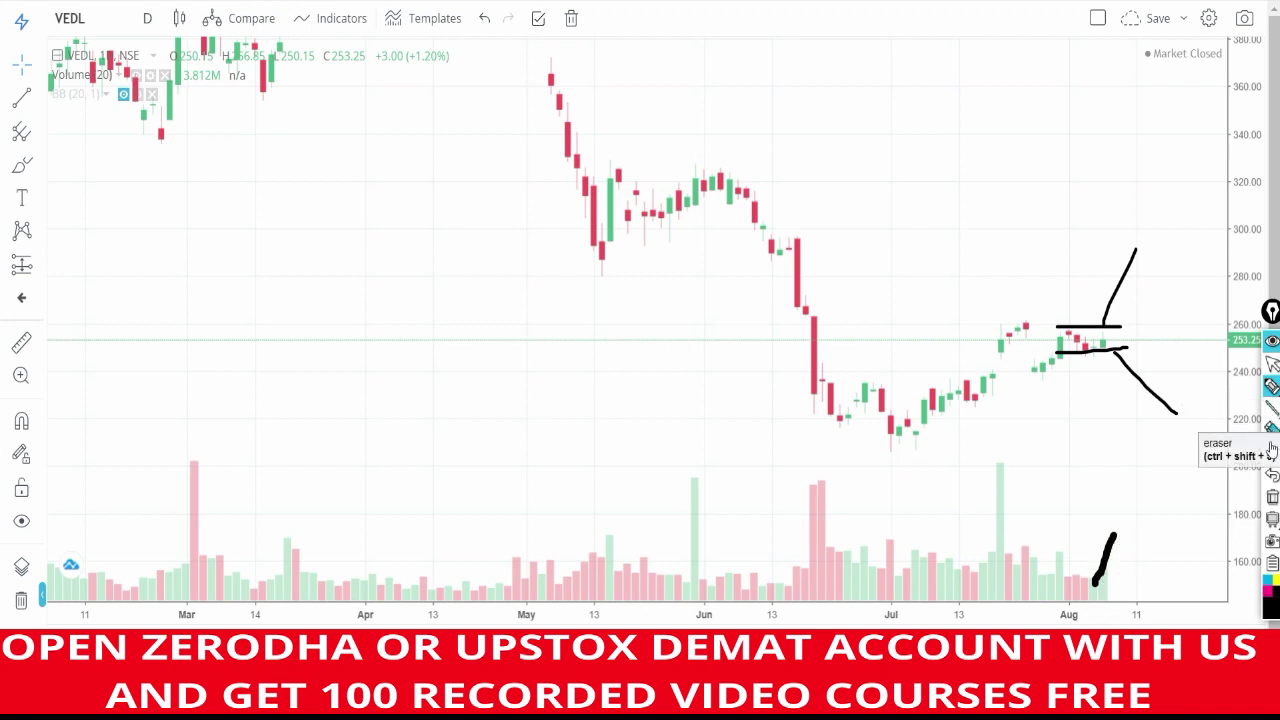
left_click_drag(1103, 591, 1117, 516)
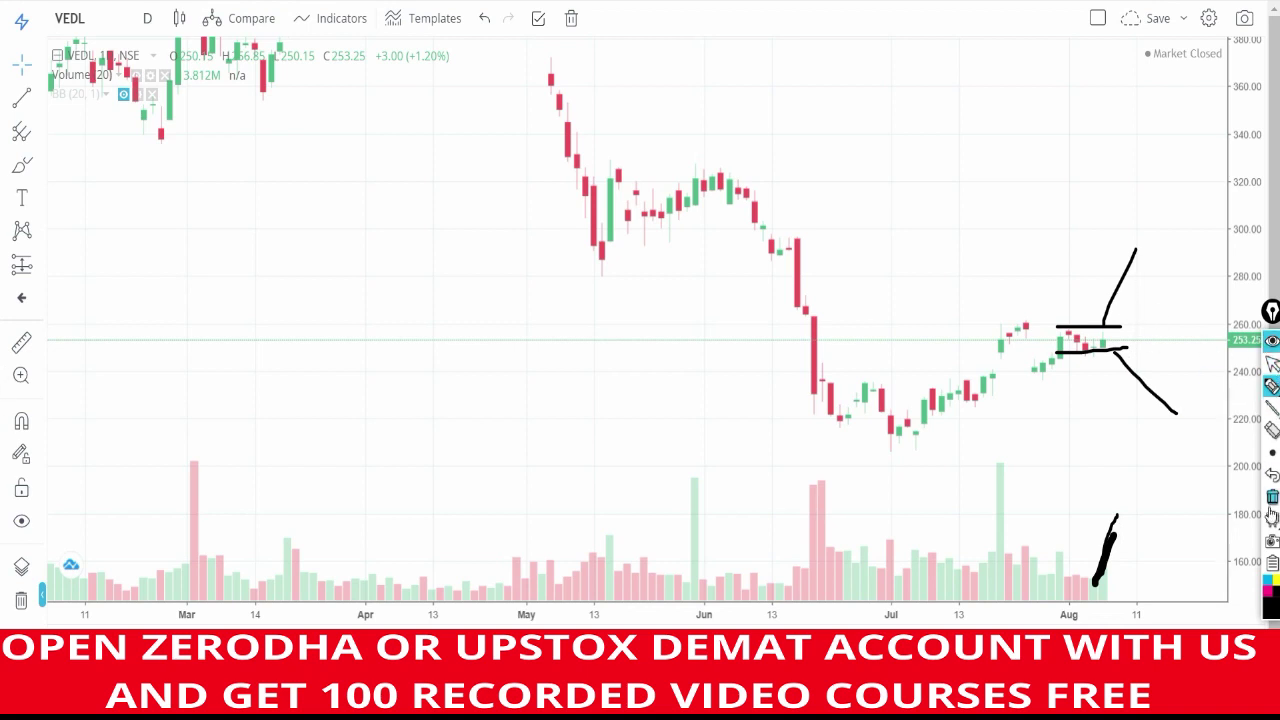
left_click(1272, 497)
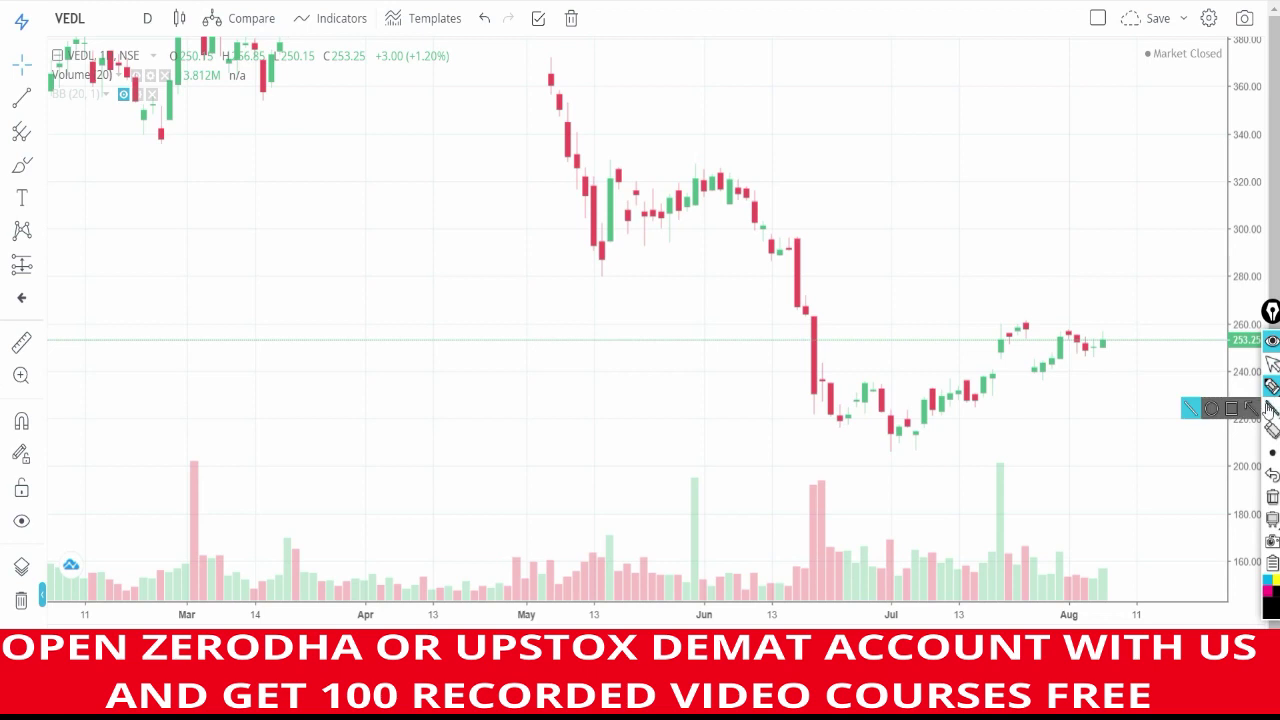
left_click(1272, 364)
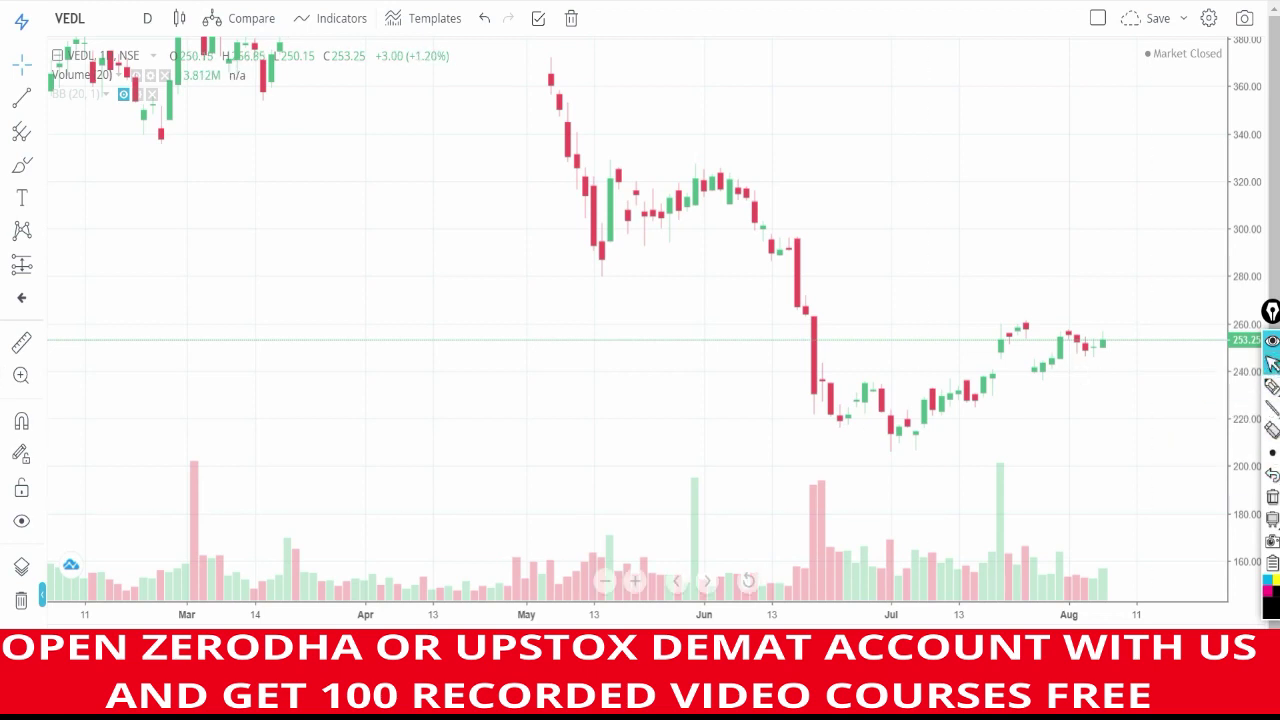